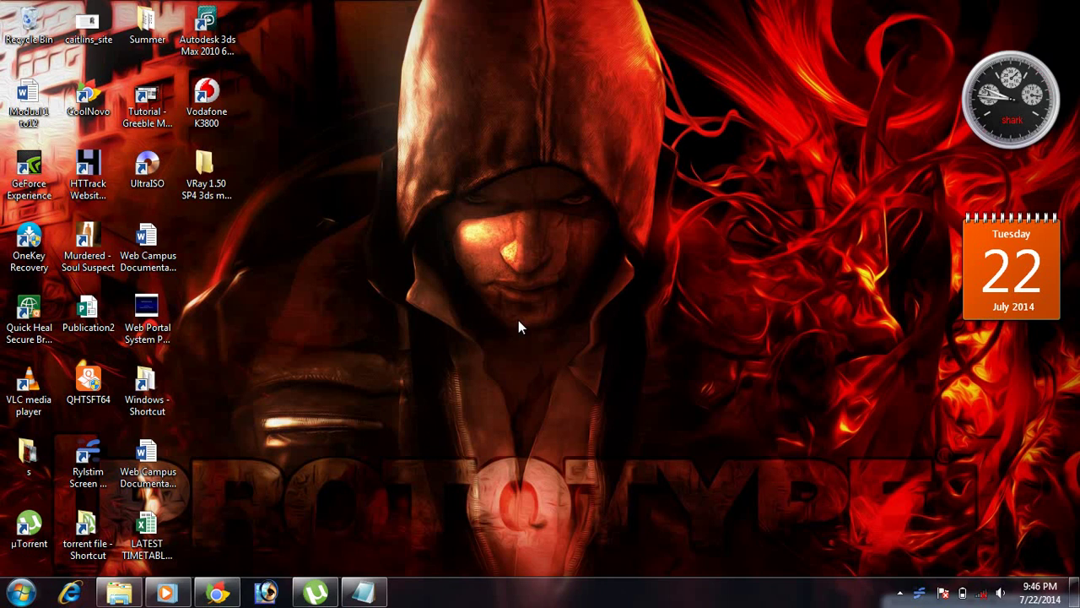
- Open the VRay\VRay\x64 folder and select the vray_adv_150SP4_max2010_x64 installer
{"action": "double_click", "coordinate": [203, 196]}
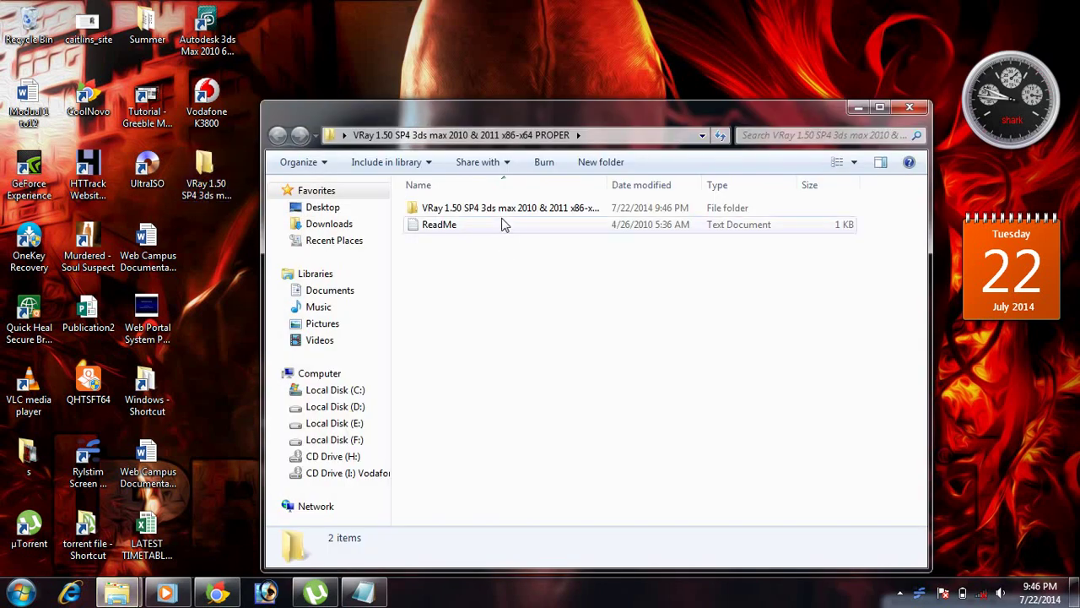
{"action": "double_click", "coordinate": [504, 211]}
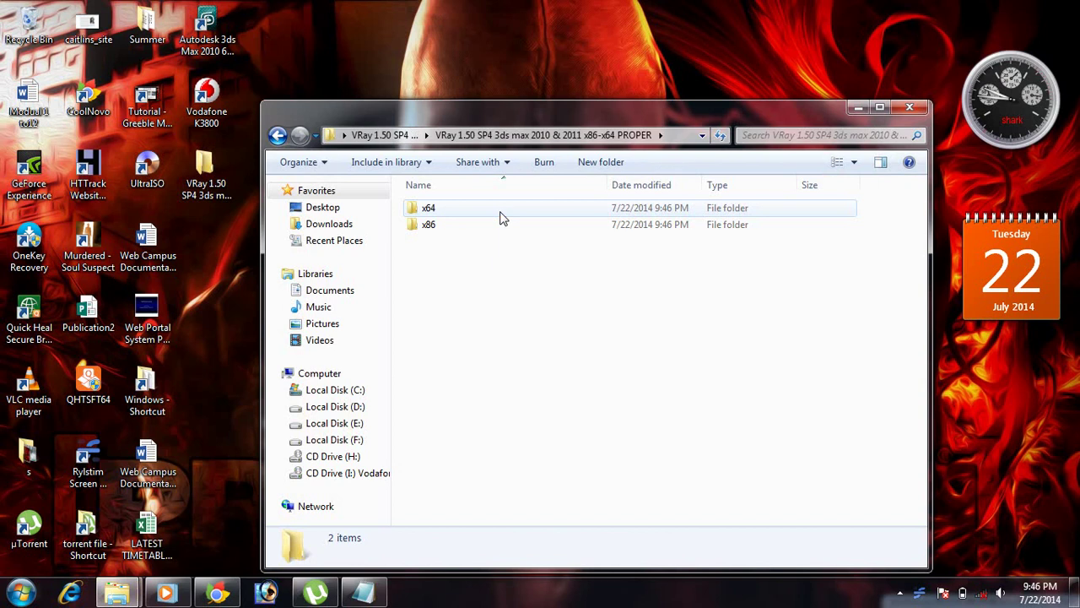
{"action": "left_click", "coordinate": [500, 214]}
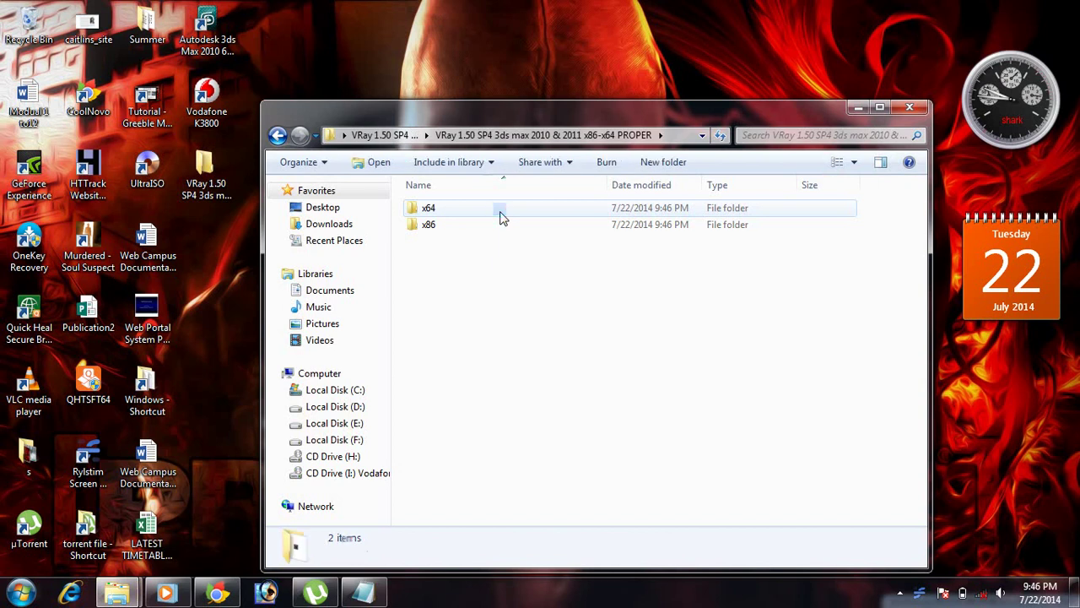
{"action": "double_click", "coordinate": [501, 213]}
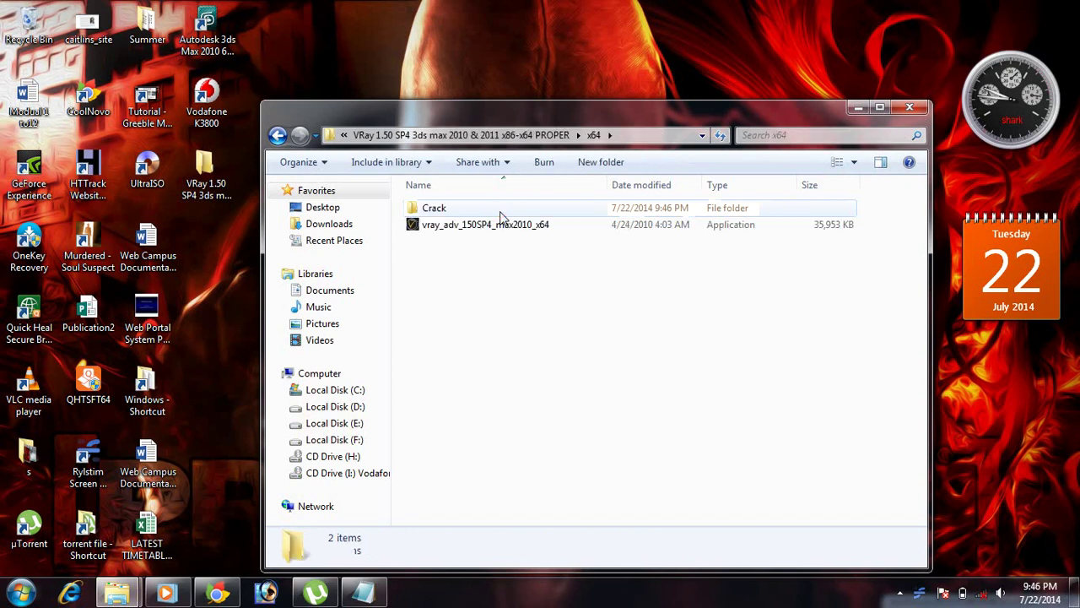
{"action": "left_click", "coordinate": [490, 224]}
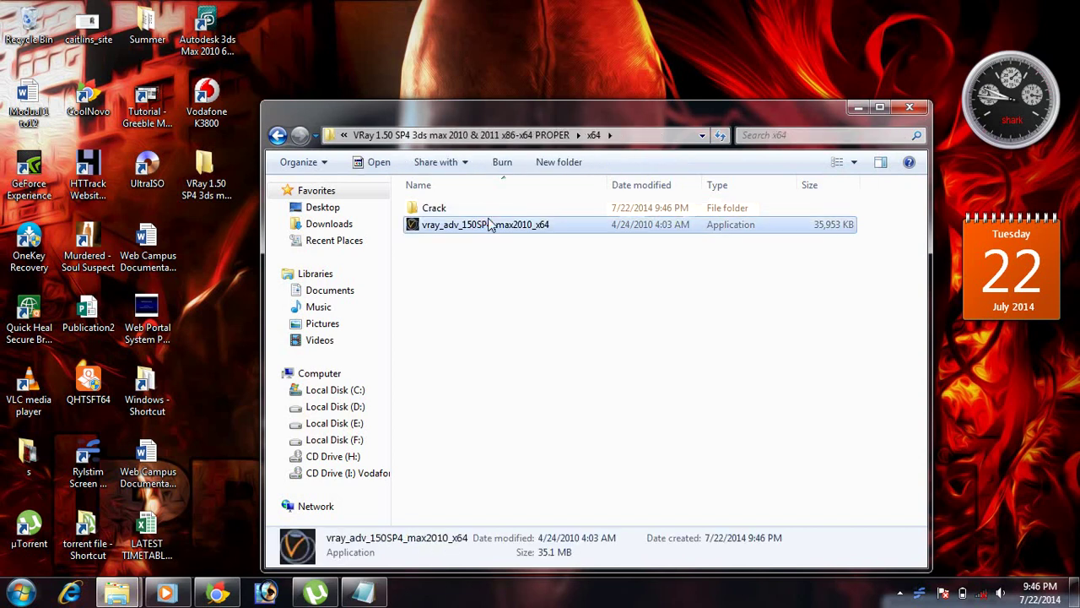
{"action": "left_click", "coordinate": [489, 224]}
{"action": "key", "text": "Escape"}
- Run the V-Ray installer as administrator and accept both license agreements
{"action": "right_click", "coordinate": [487, 227]}
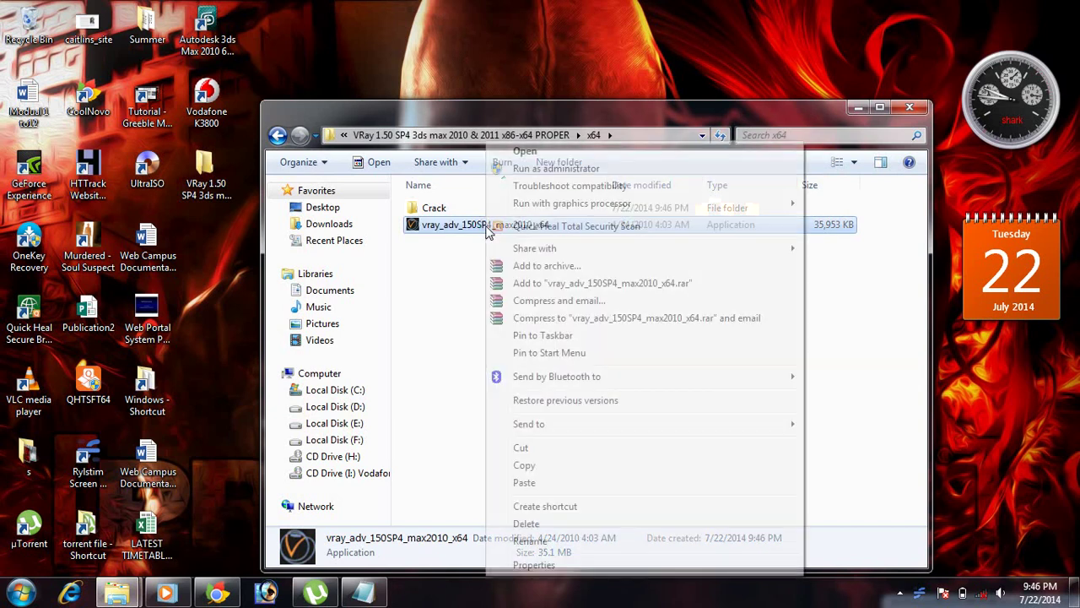
{"action": "left_click", "coordinate": [545, 170]}
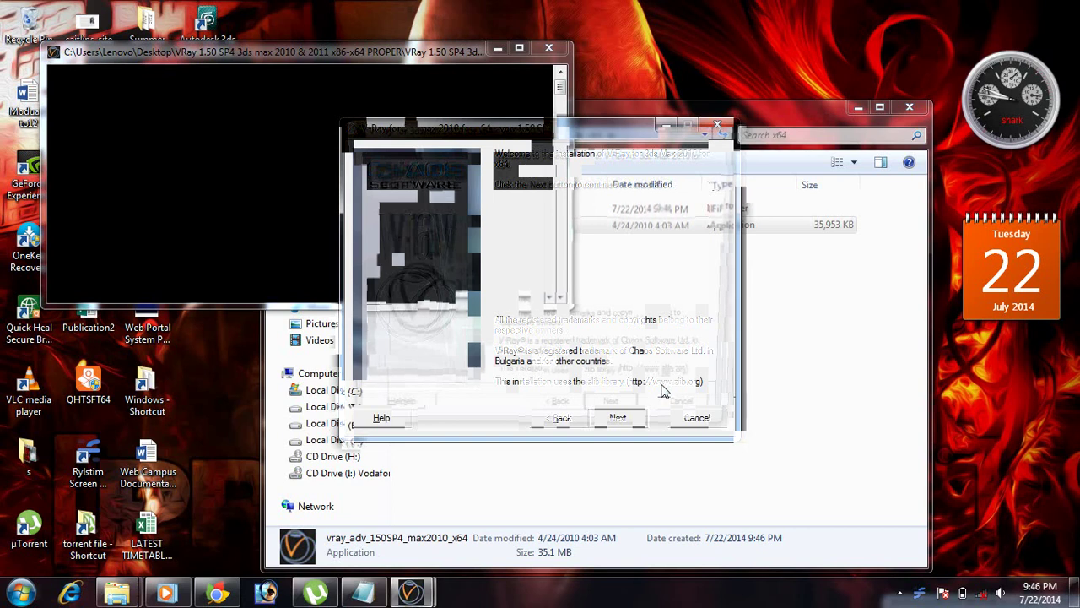
{"action": "left_click", "coordinate": [621, 419]}
{"action": "left_click", "coordinate": [621, 419]}
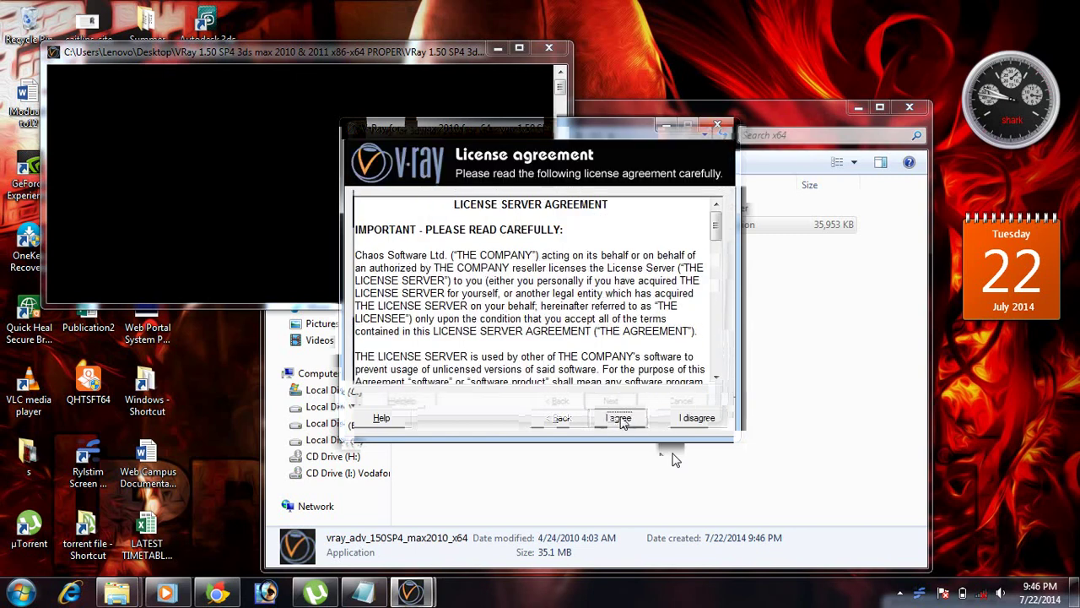
{"action": "left_click", "coordinate": [620, 420]}
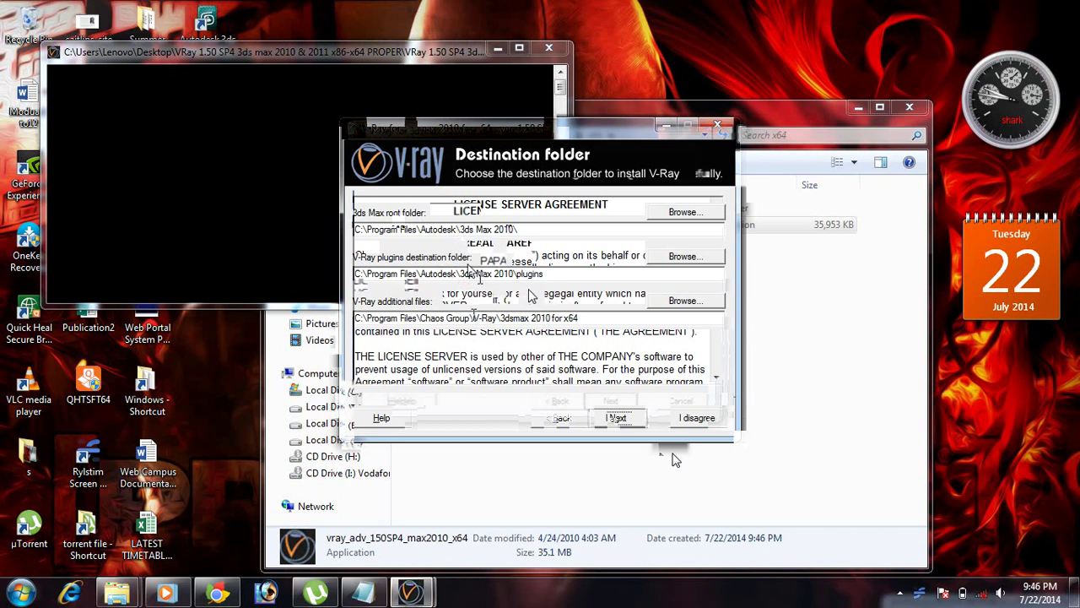
- Install V-Ray with the default 3ds Max 2010 folders, local license server and WIBU key drivers
{"action": "left_click", "coordinate": [579, 317]}
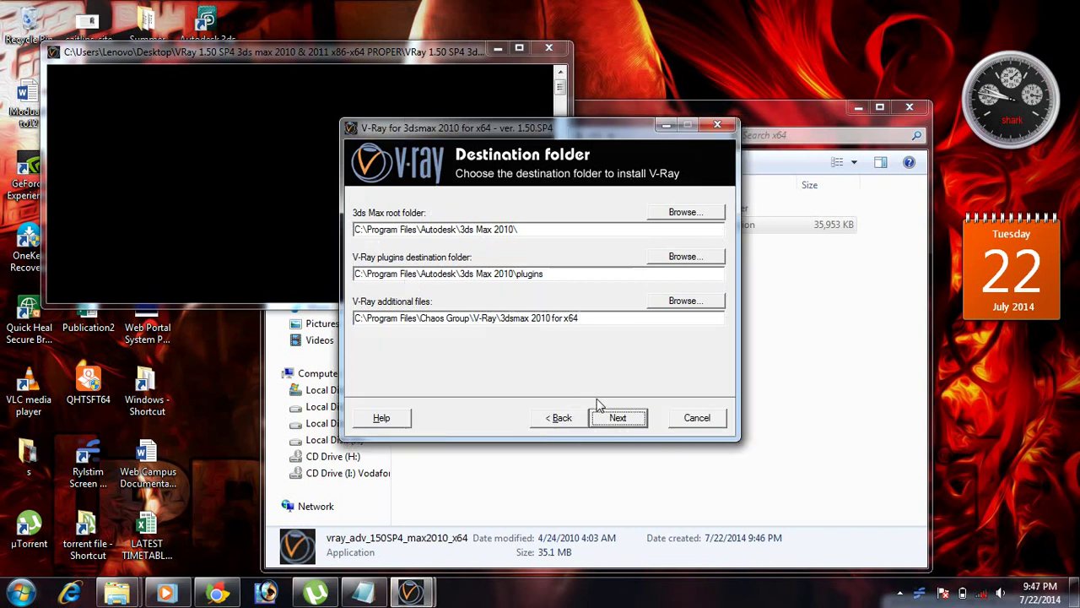
{"action": "left_click", "coordinate": [611, 420]}
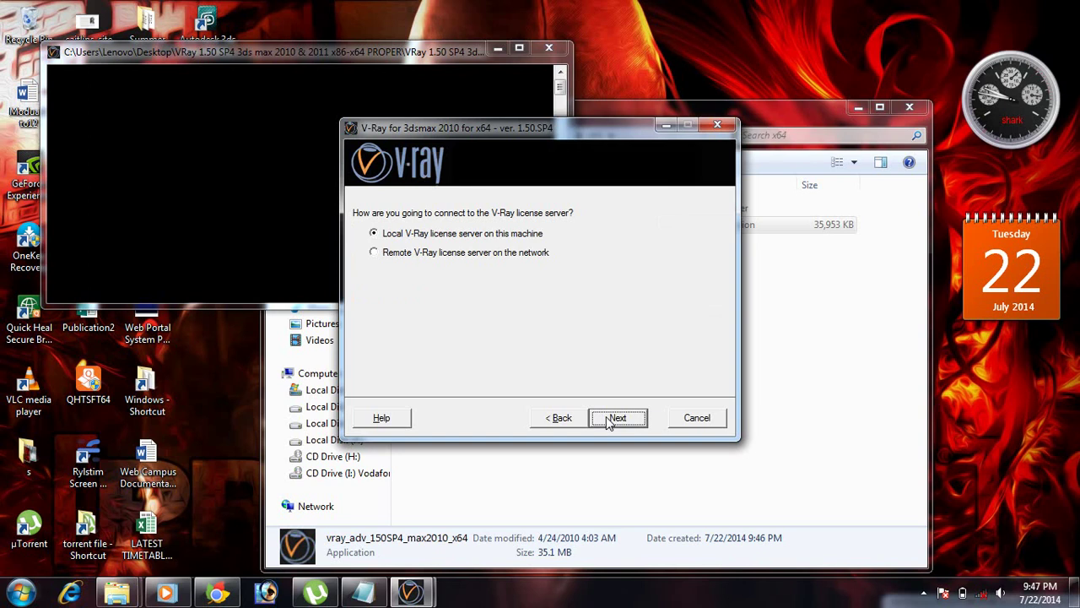
{"action": "left_click", "coordinate": [608, 422]}
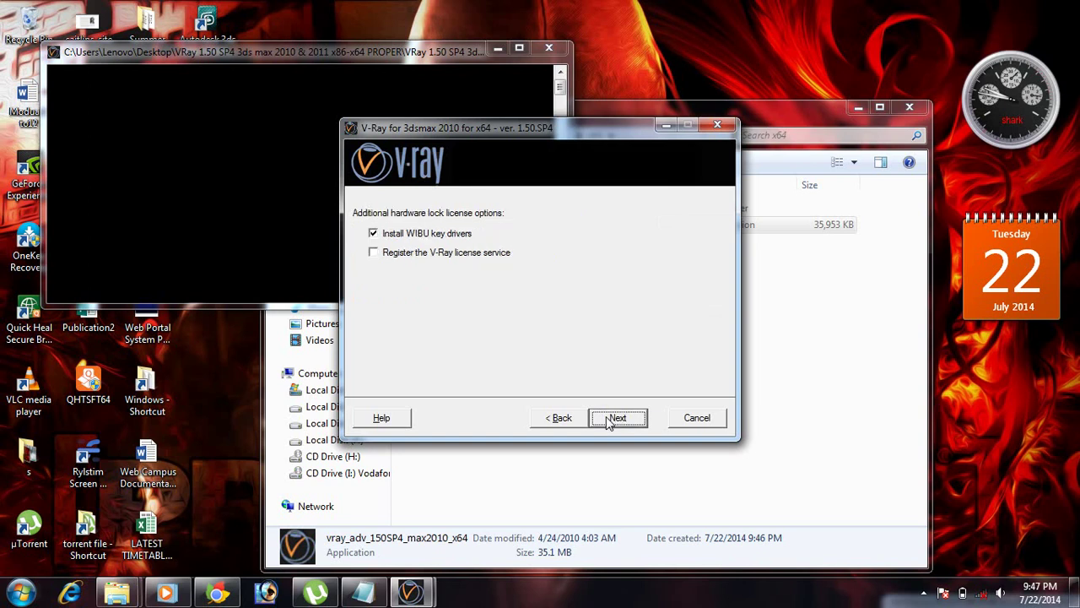
{"action": "left_click", "coordinate": [608, 422]}
{"action": "left_click", "coordinate": [607, 422]}
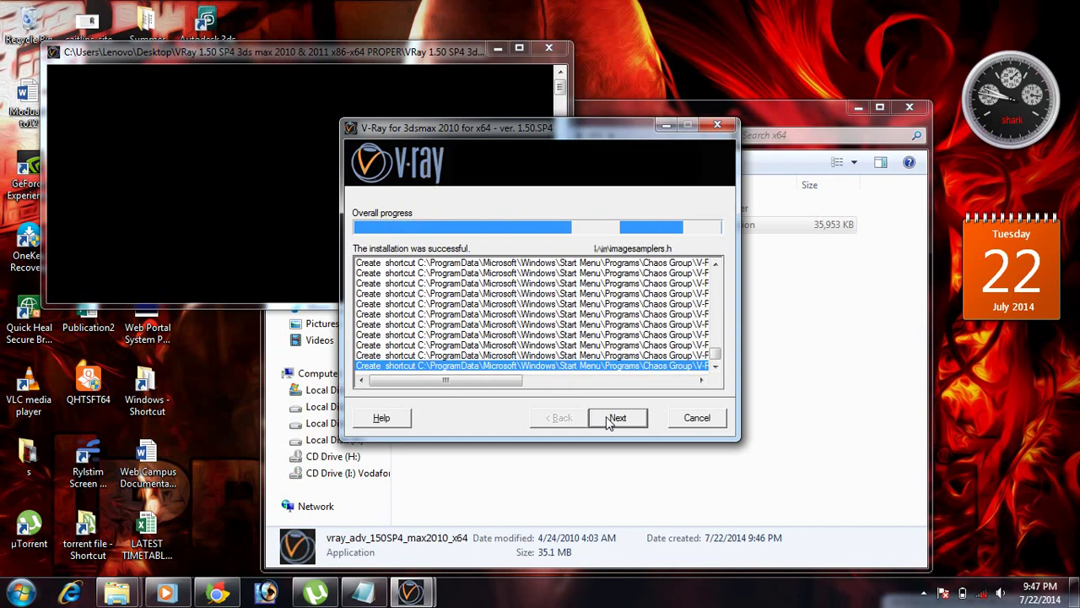
{"action": "left_click", "coordinate": [616, 418]}
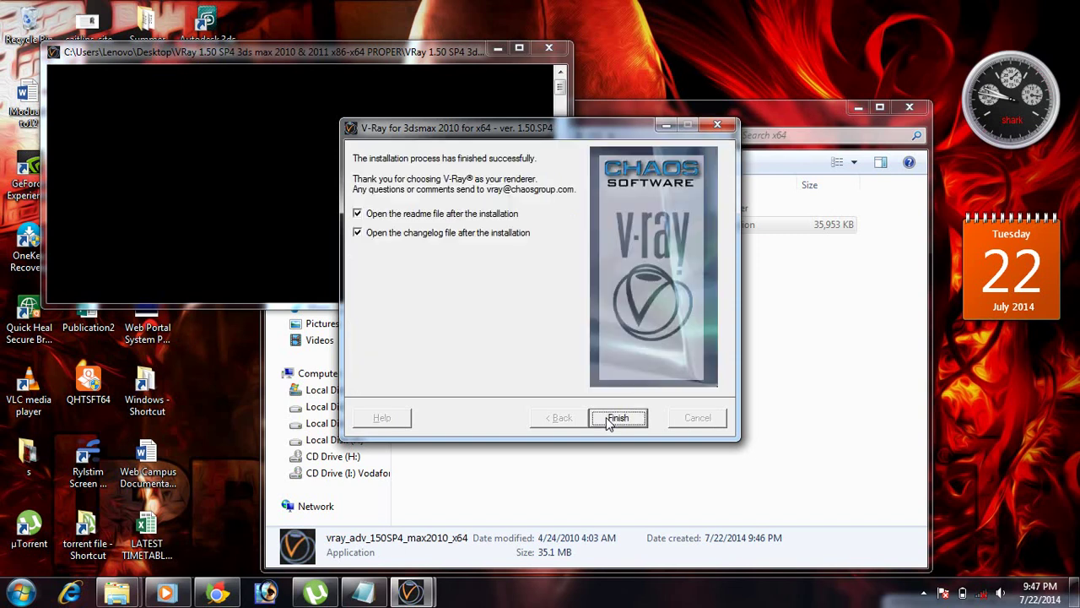
- Finish the V-Ray installer, then install the WIBU-KEY driver with English only and confirm success
{"action": "left_click", "coordinate": [616, 417]}
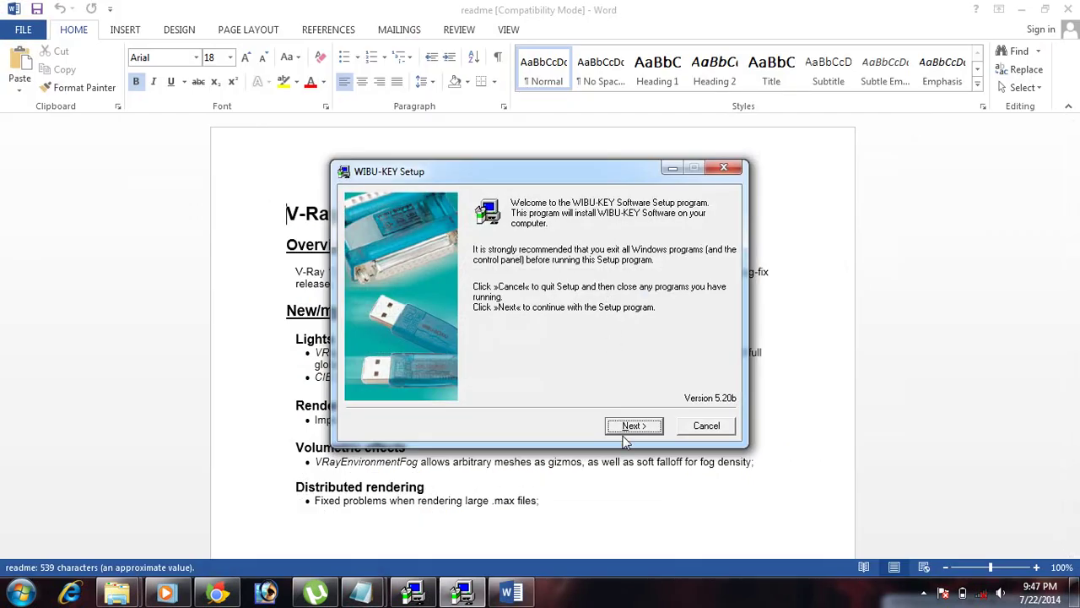
{"action": "left_click", "coordinate": [633, 425]}
{"action": "left_click", "coordinate": [634, 427]}
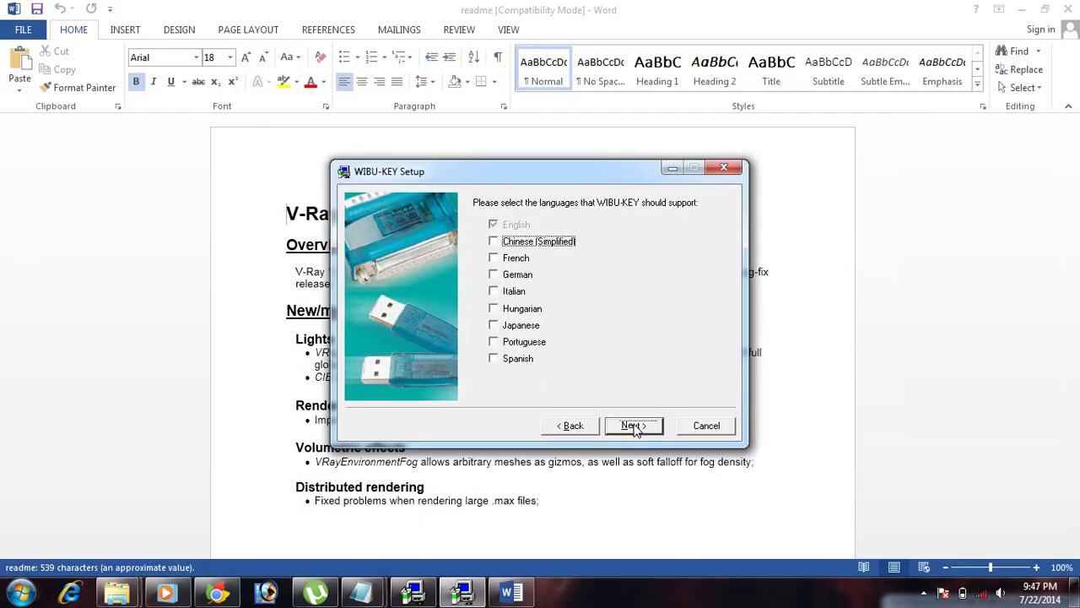
{"action": "left_click", "coordinate": [636, 427]}
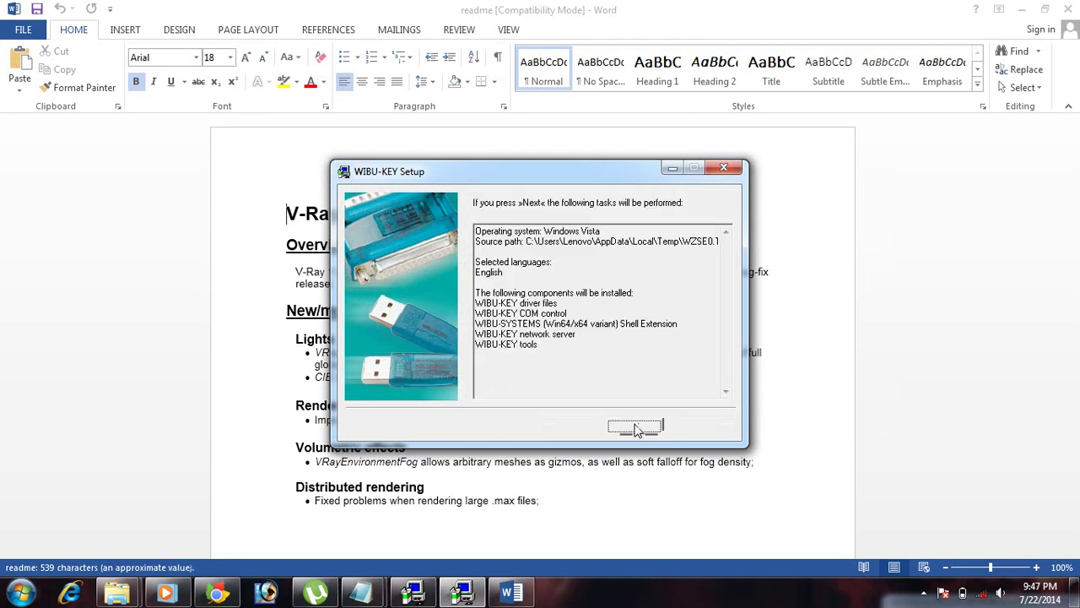
{"action": "left_click", "coordinate": [636, 427]}
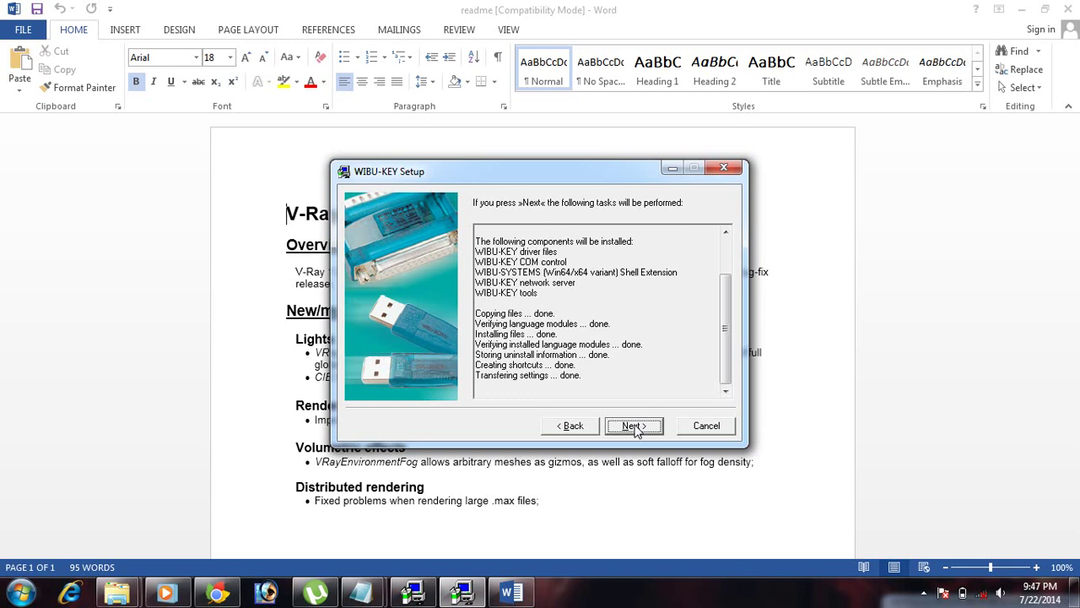
{"action": "left_click", "coordinate": [635, 426]}
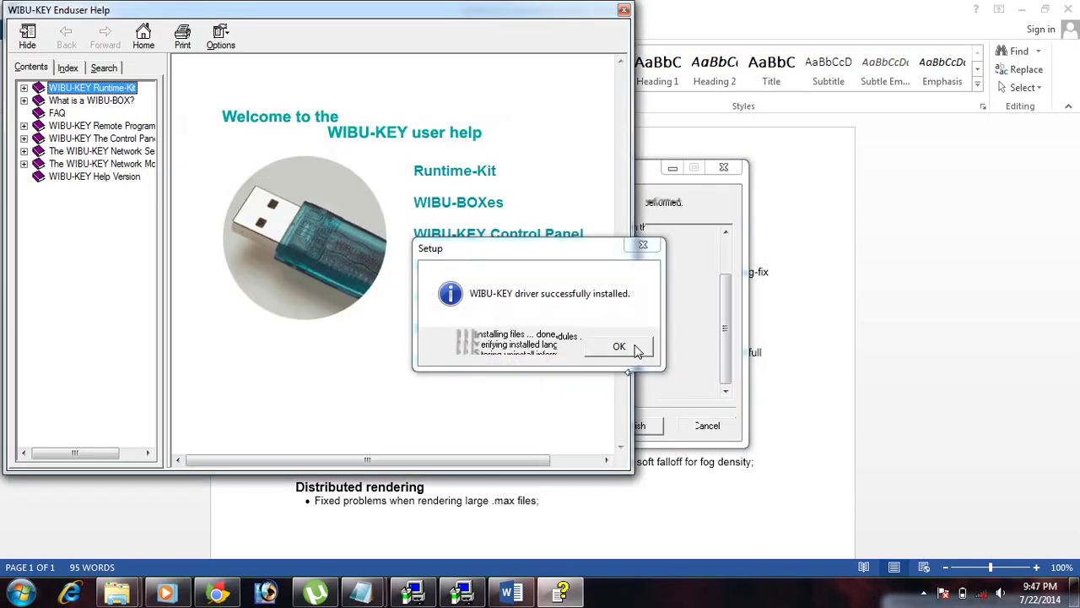
{"action": "left_click", "coordinate": [638, 347]}
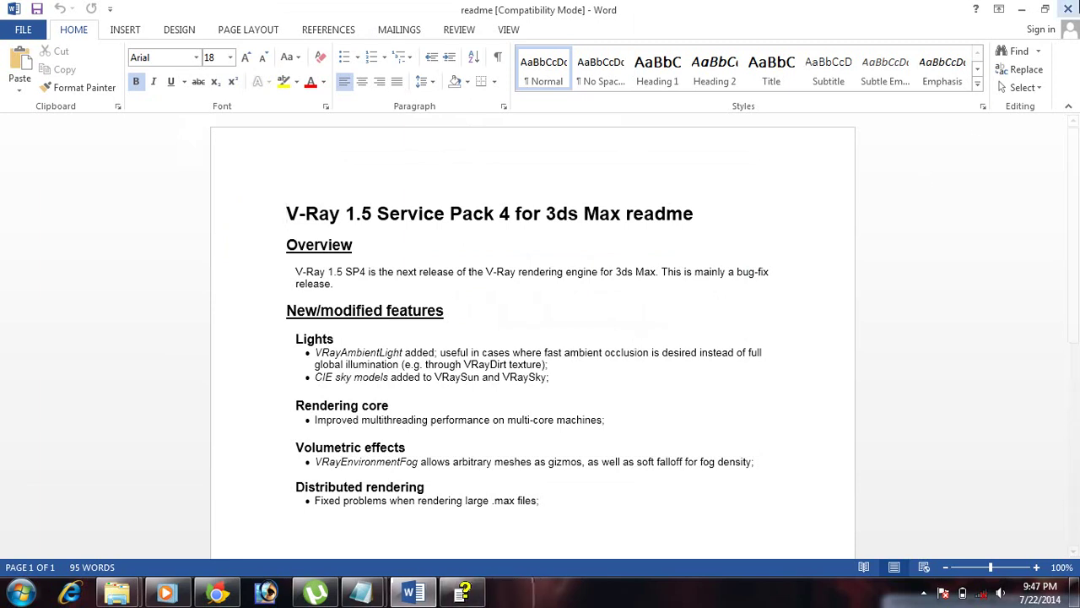
- Close the V-Ray readme and changelog, then copy vray2010.dll from the x64\Crack folder
{"action": "left_click", "coordinate": [1070, 7]}
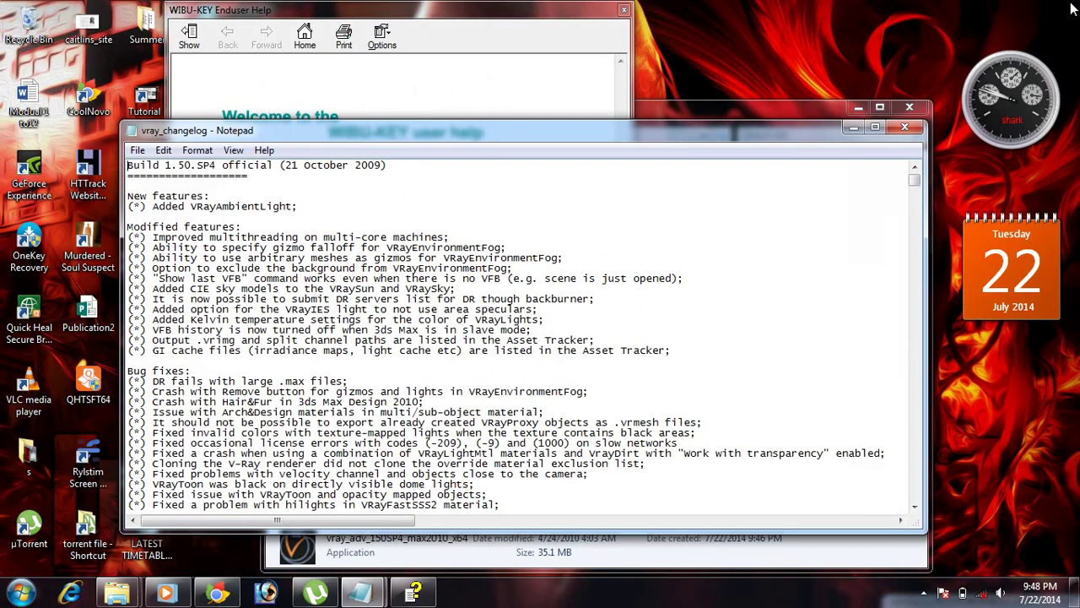
{"action": "left_click", "coordinate": [906, 127]}
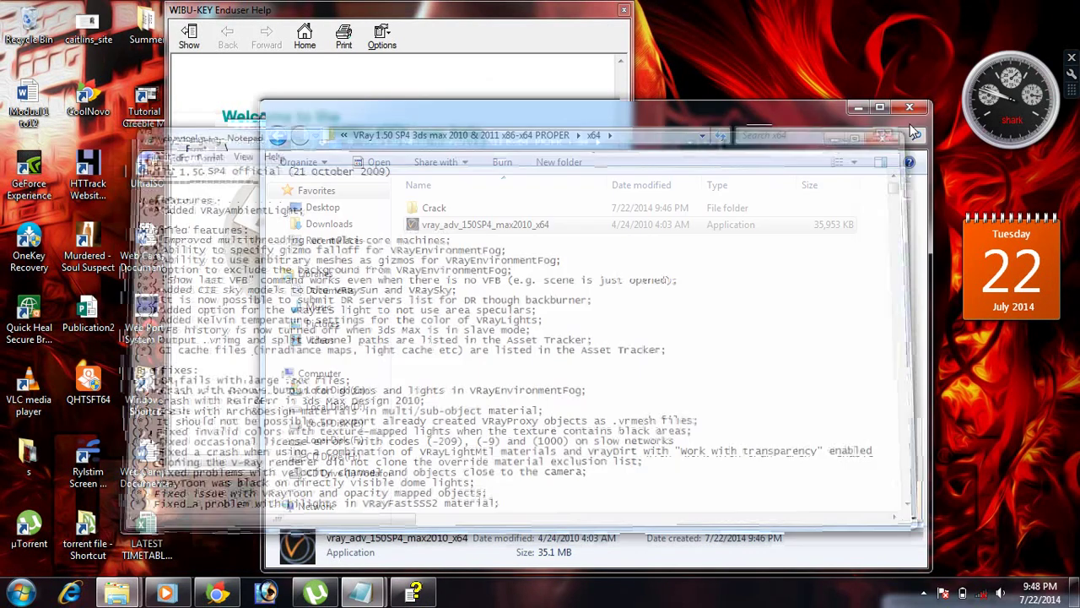
{"action": "left_click", "coordinate": [494, 211]}
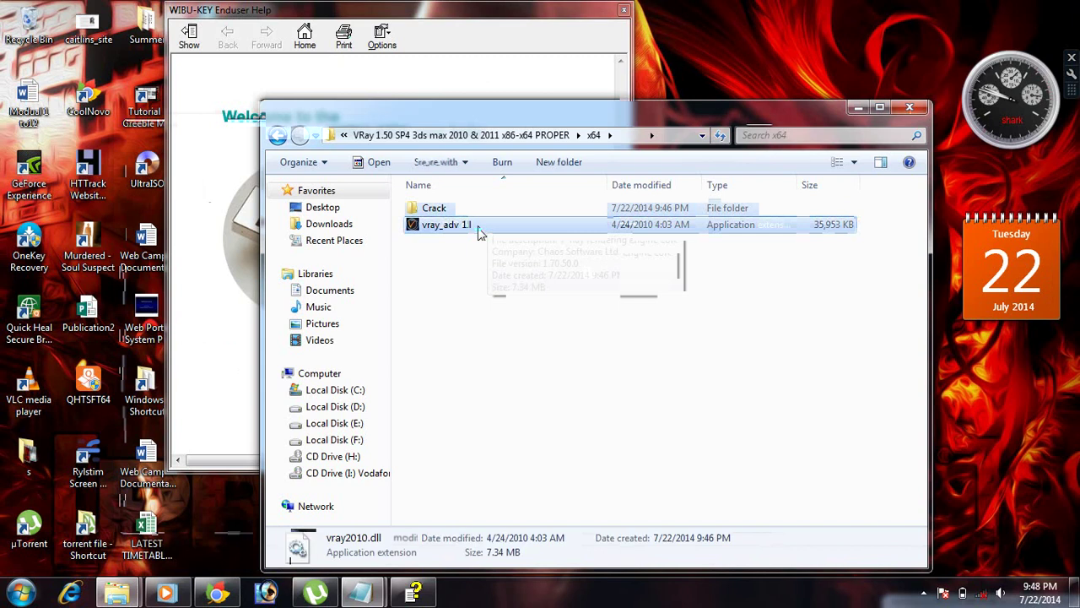
{"action": "right_click", "coordinate": [478, 233]}
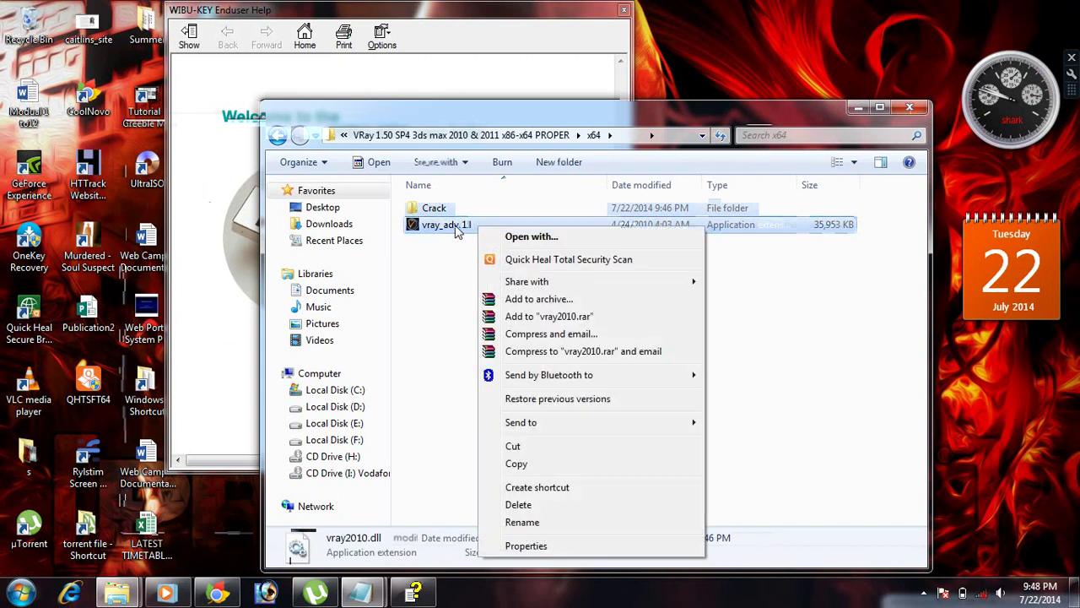
{"action": "left_click", "coordinate": [516, 465]}
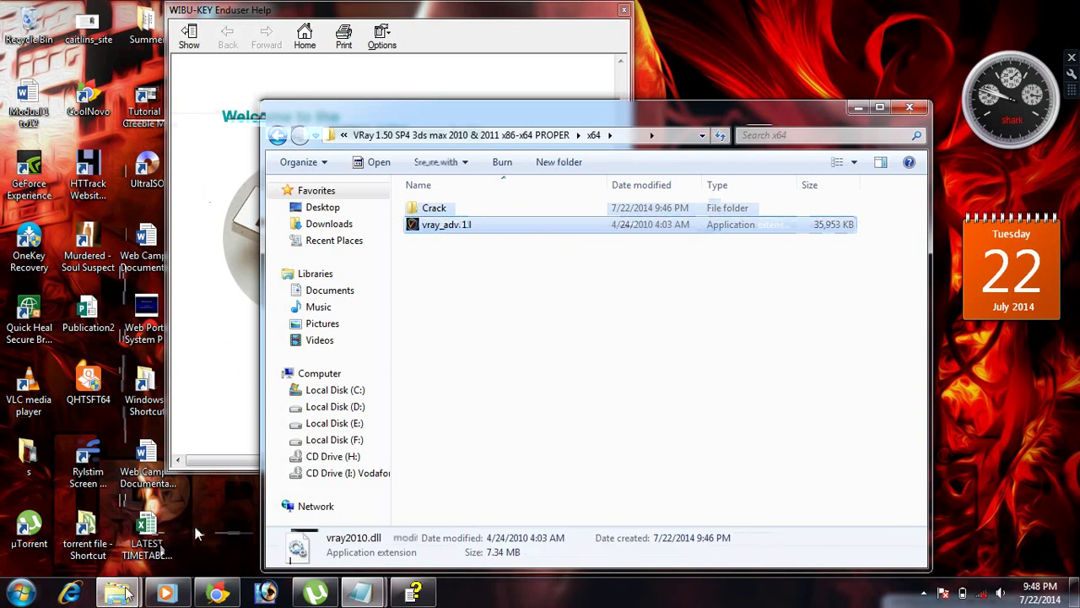
{"action": "mouse_move", "coordinate": [117, 593]}
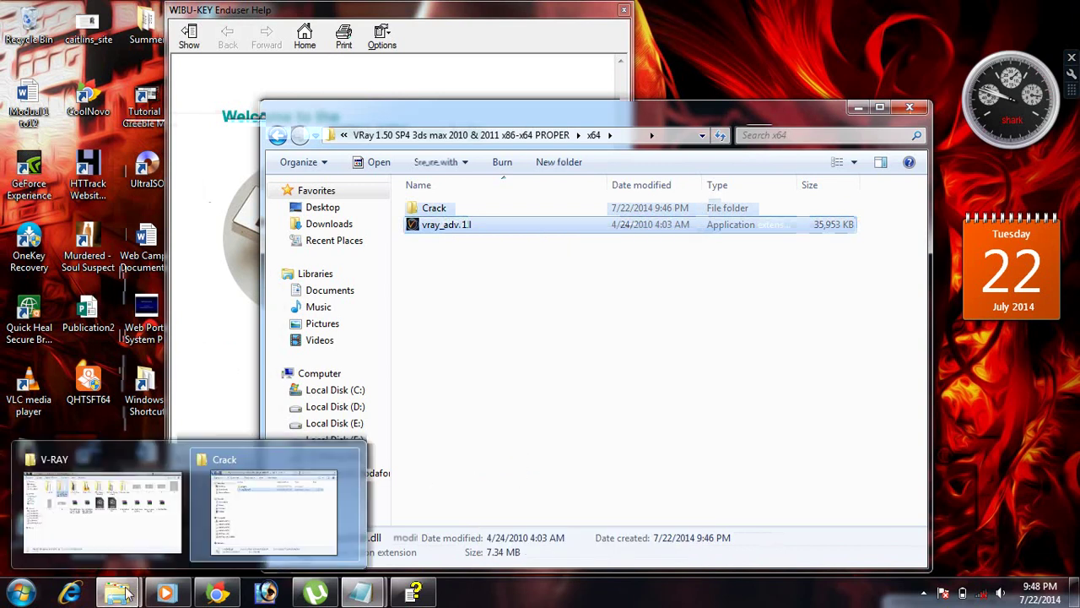
- Browse from Computer to C:\Program Files\Autodesk\3ds Max 2010
{"action": "left_click", "coordinate": [20, 594]}
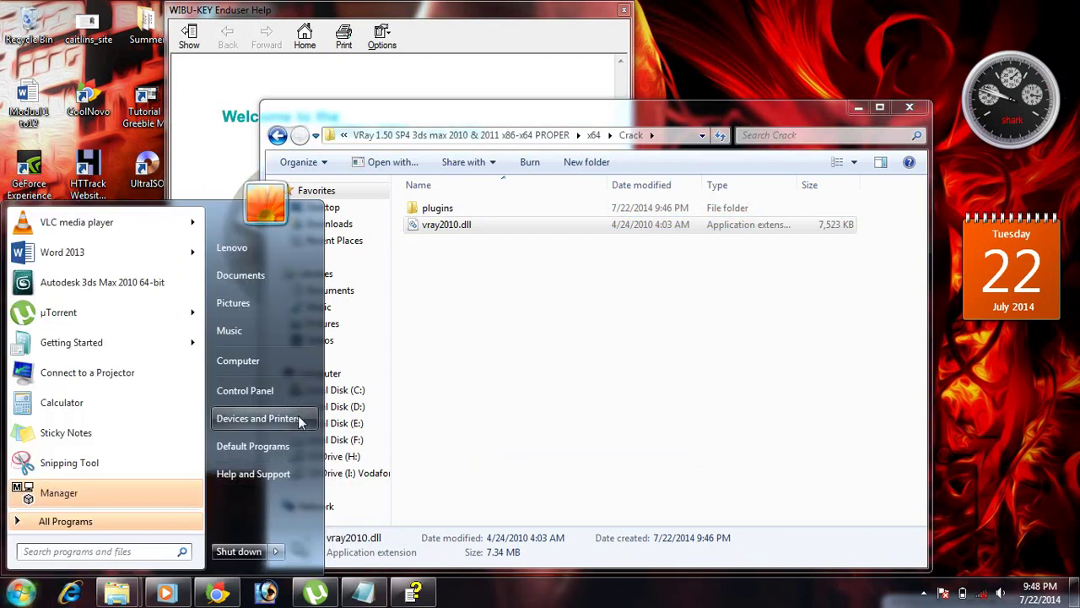
{"action": "left_click", "coordinate": [267, 370]}
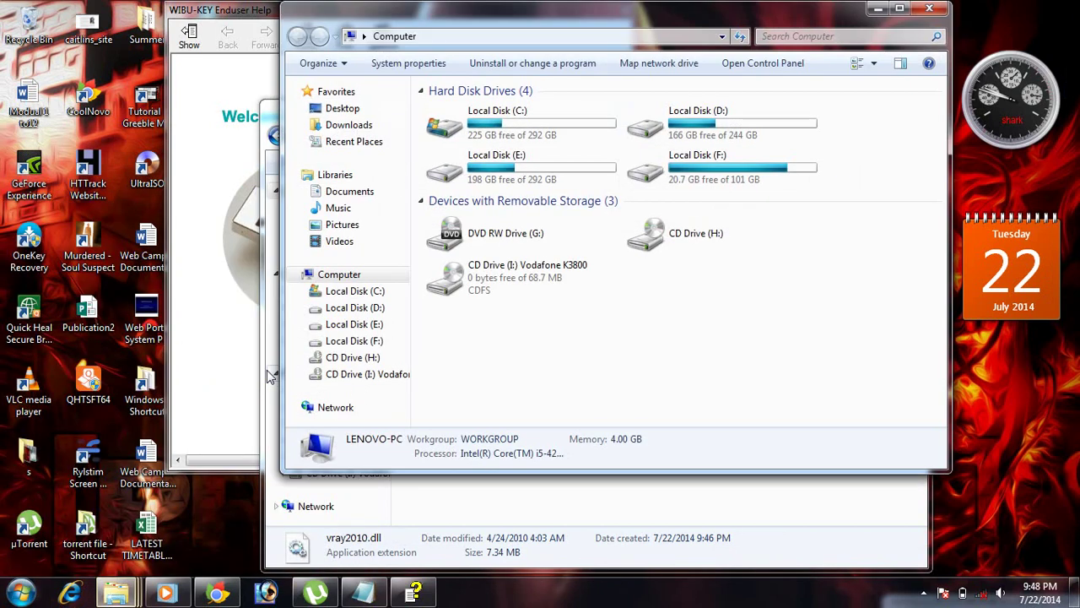
{"action": "double_click", "coordinate": [503, 133]}
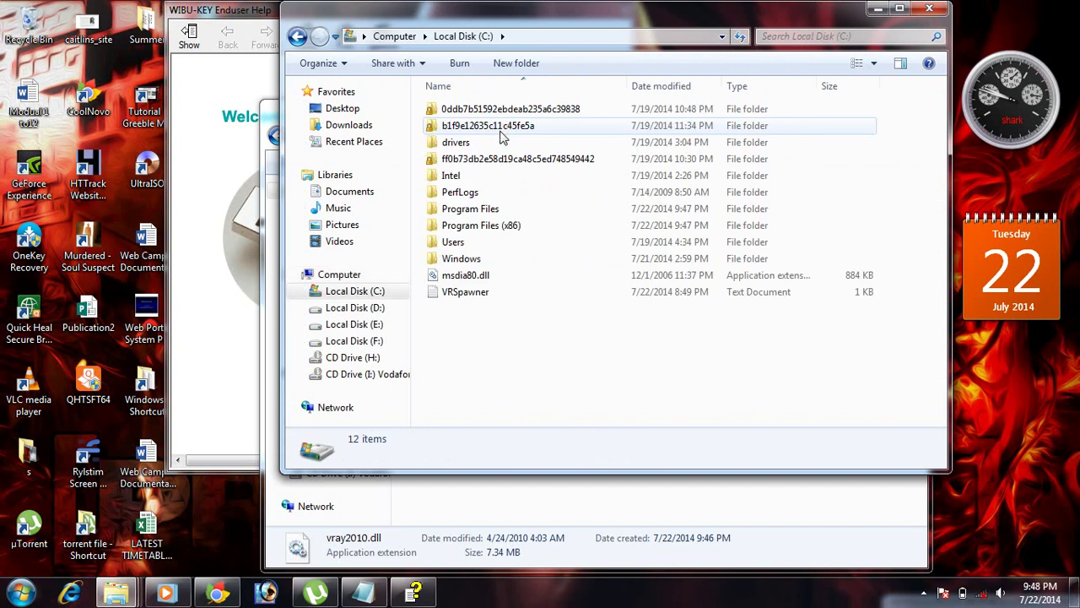
{"action": "double_click", "coordinate": [512, 214]}
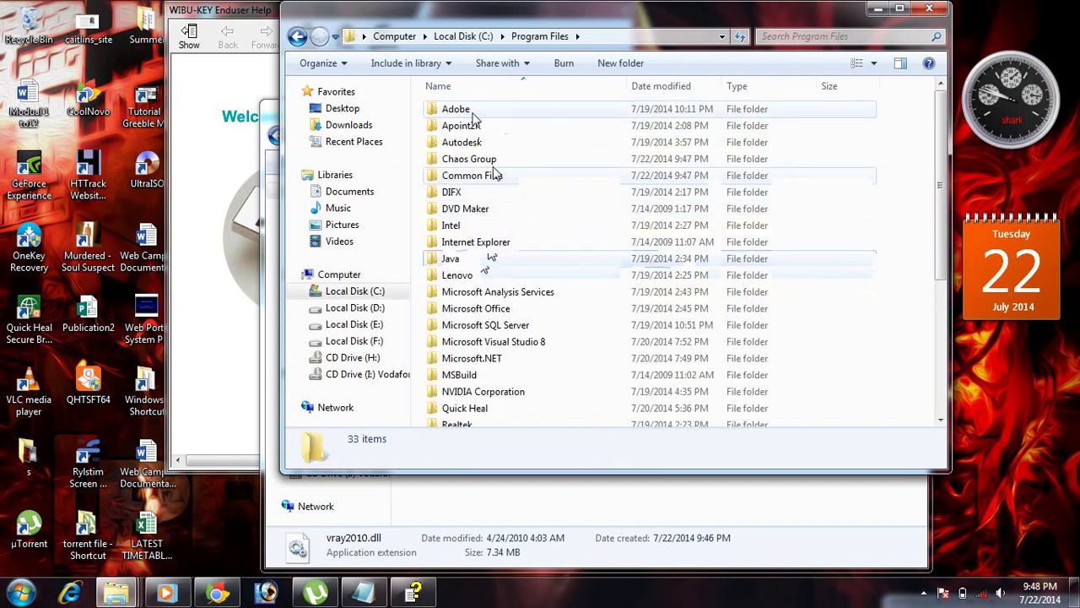
{"action": "double_click", "coordinate": [473, 141]}
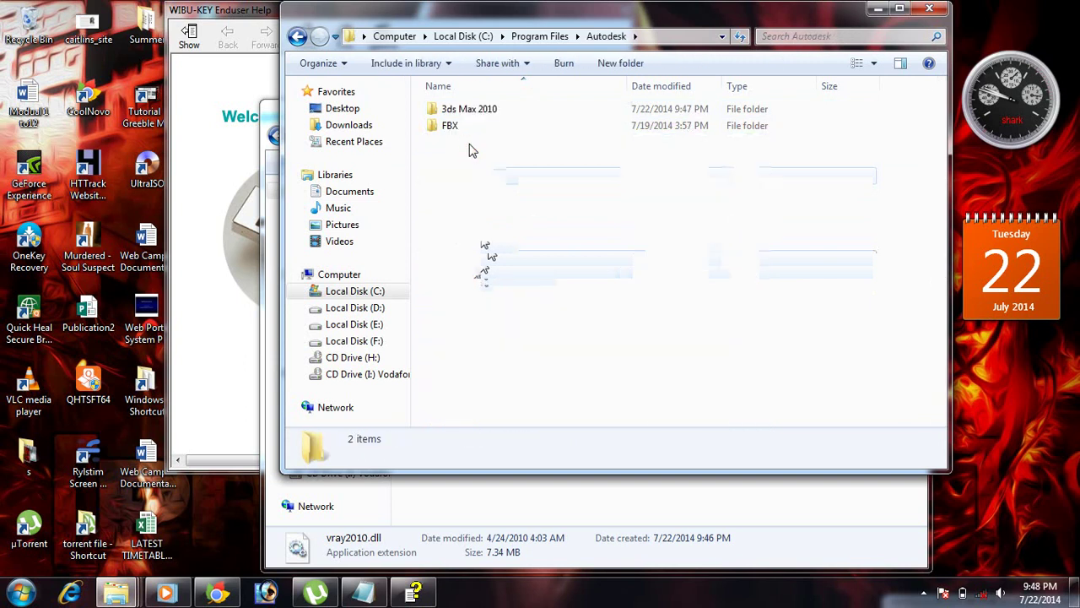
{"action": "double_click", "coordinate": [489, 109]}
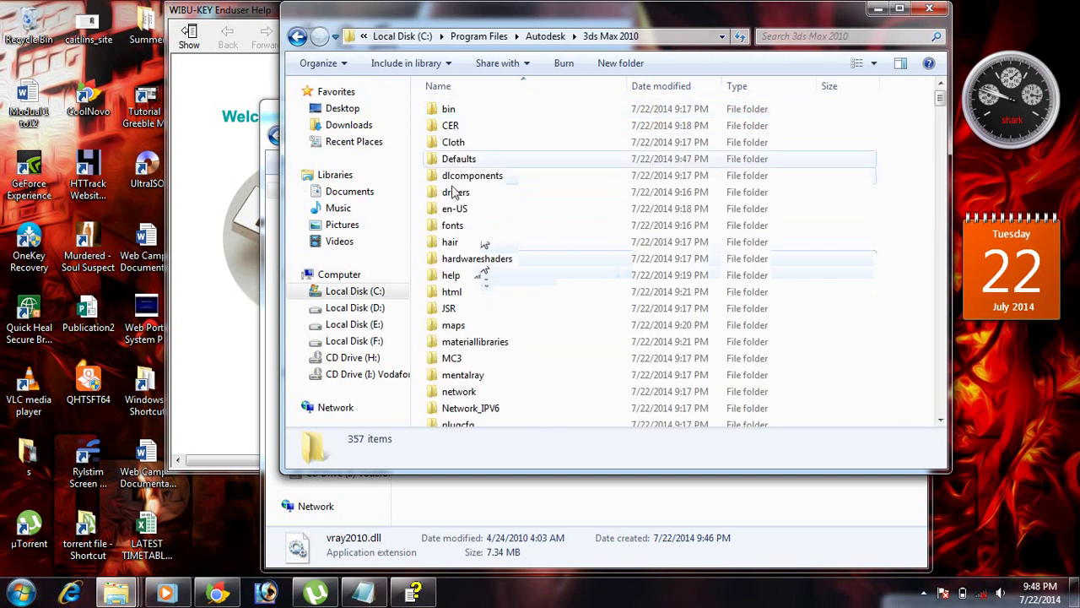
{"action": "left_click", "coordinate": [439, 262]}
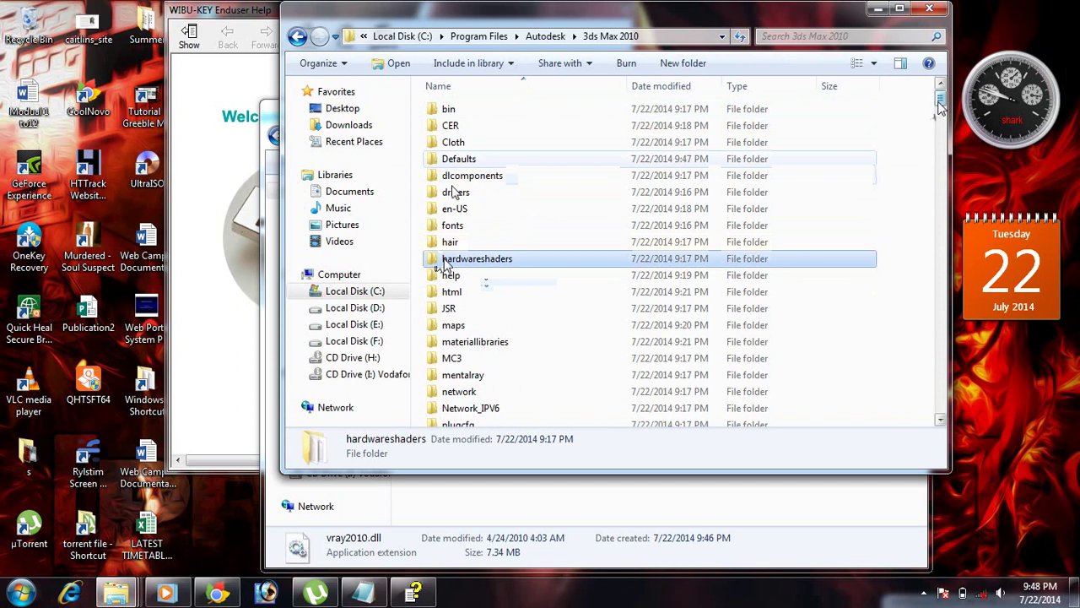
{"action": "left_click_drag", "start_coordinate": [940, 106], "coordinate": [940, 117]}
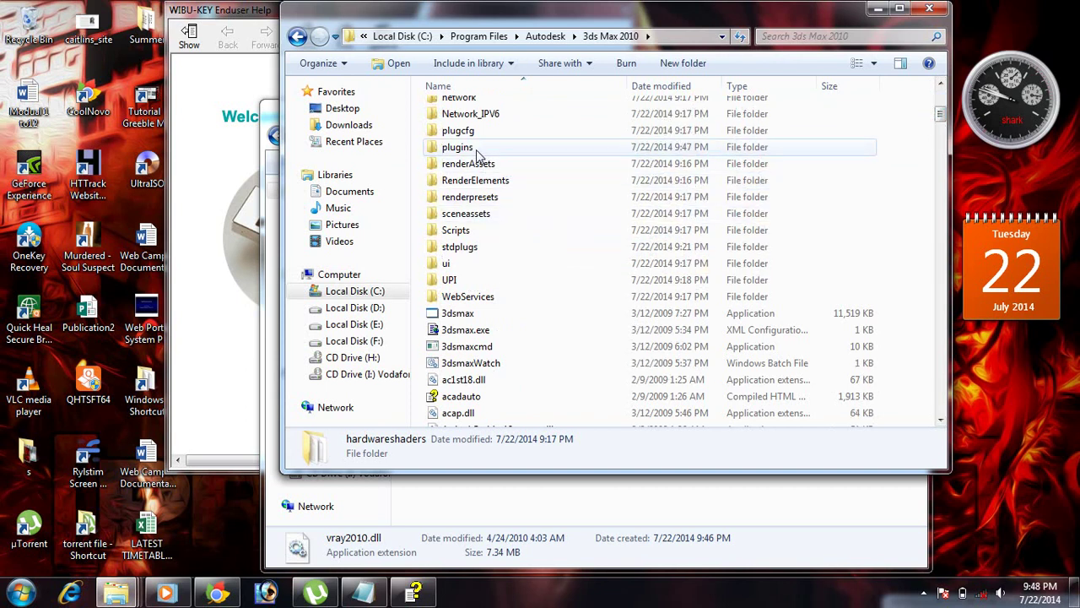
- Paste vray2010.dll into the 3ds Max 2010 folder with Copy and Replace, granting administrator permission
{"action": "right_click", "coordinate": [905, 259]}
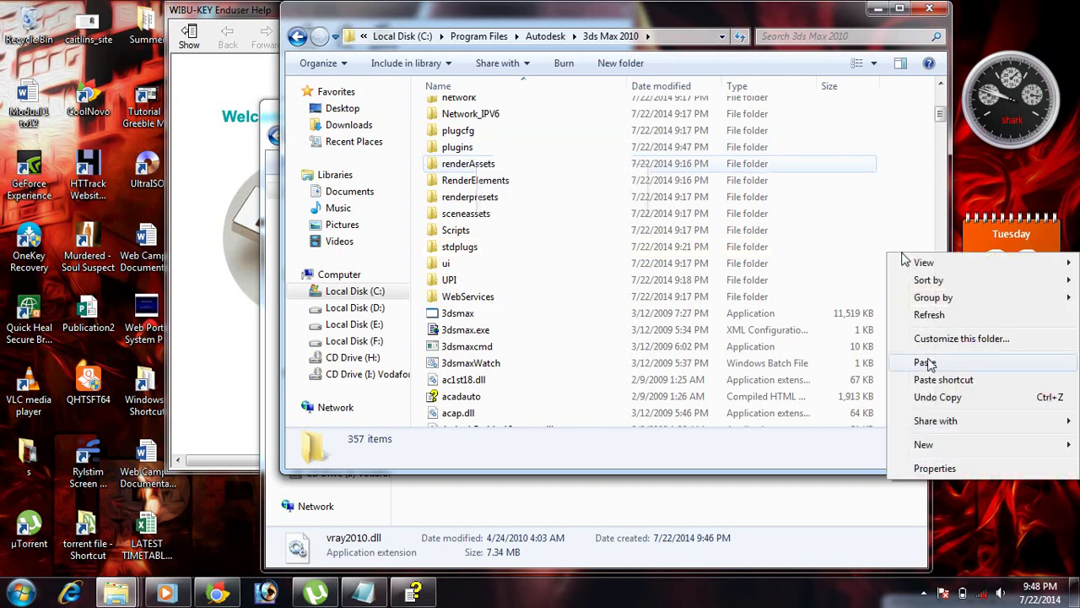
{"action": "left_click", "coordinate": [927, 361]}
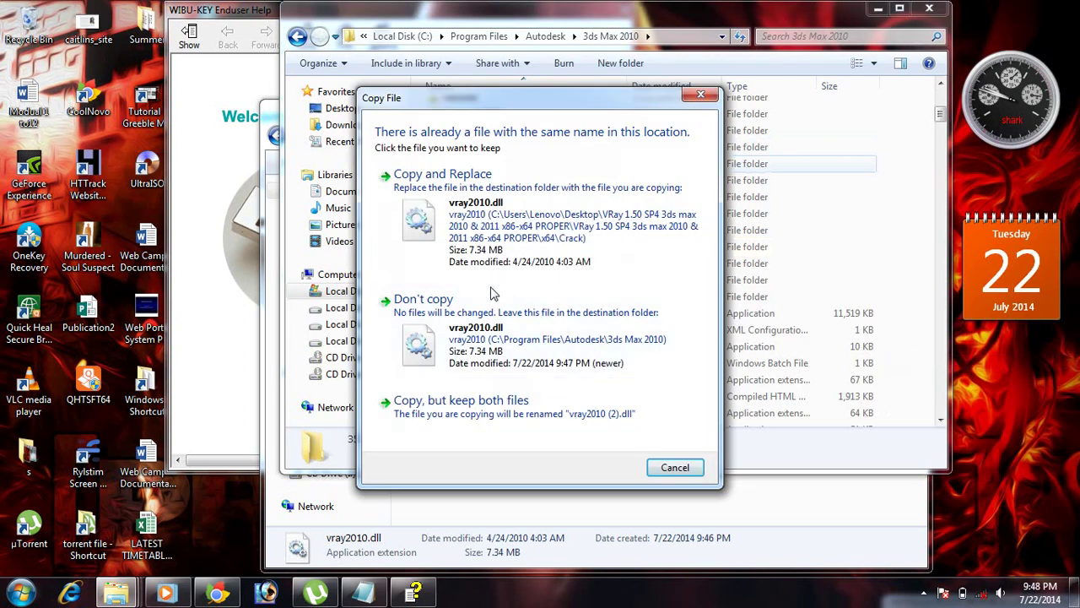
{"action": "left_click", "coordinate": [488, 201]}
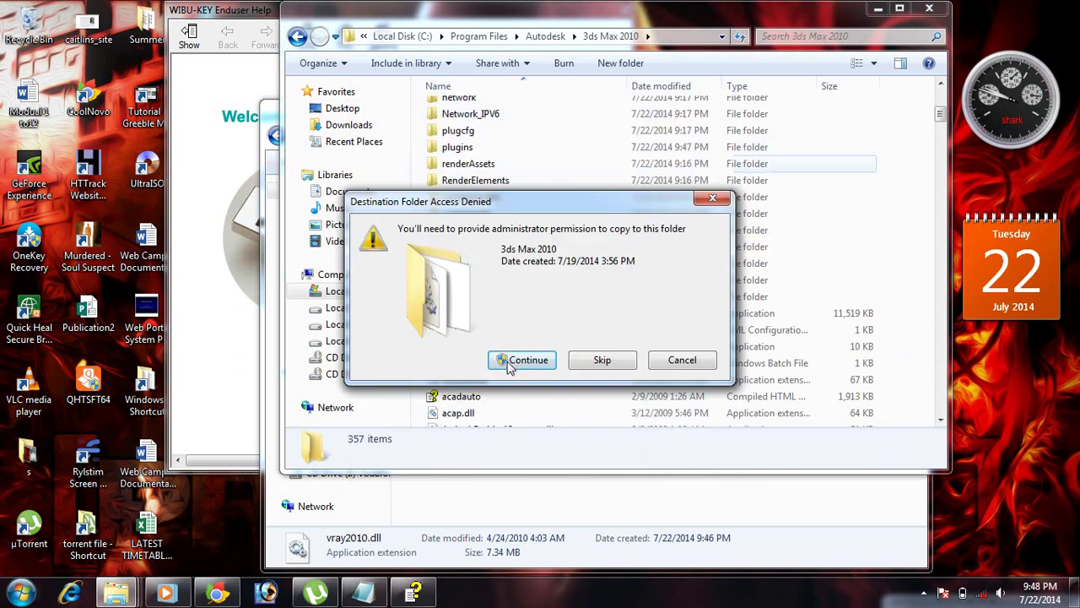
{"action": "left_click", "coordinate": [511, 361]}
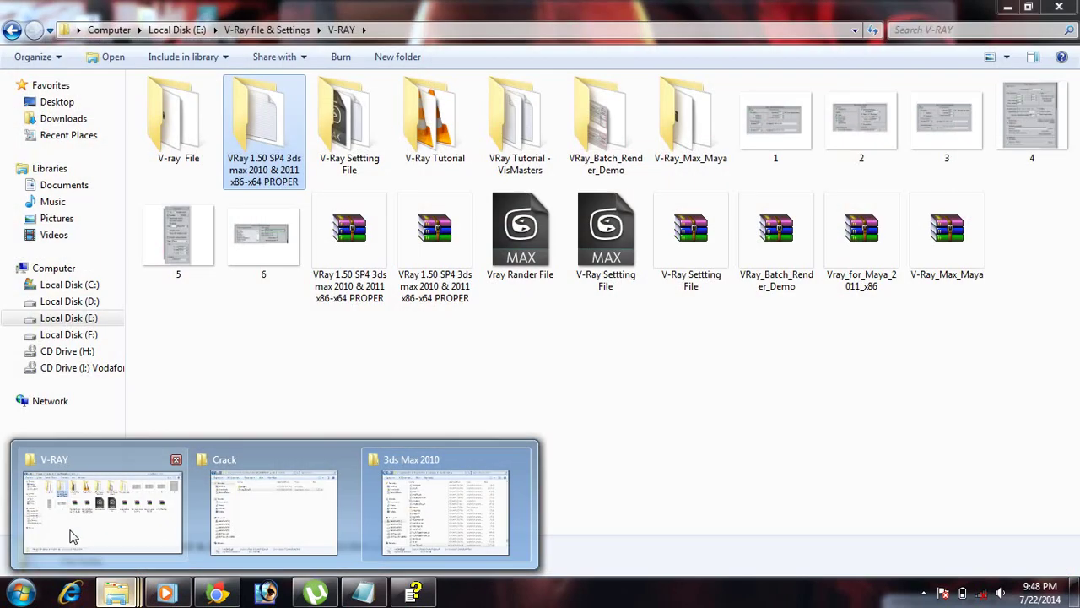
- Switch to the Crack window and copy vrender2010.dlr from its plugins subfolder
{"action": "left_click", "coordinate": [71, 535]}
{"action": "mouse_move", "coordinate": [117, 594]}
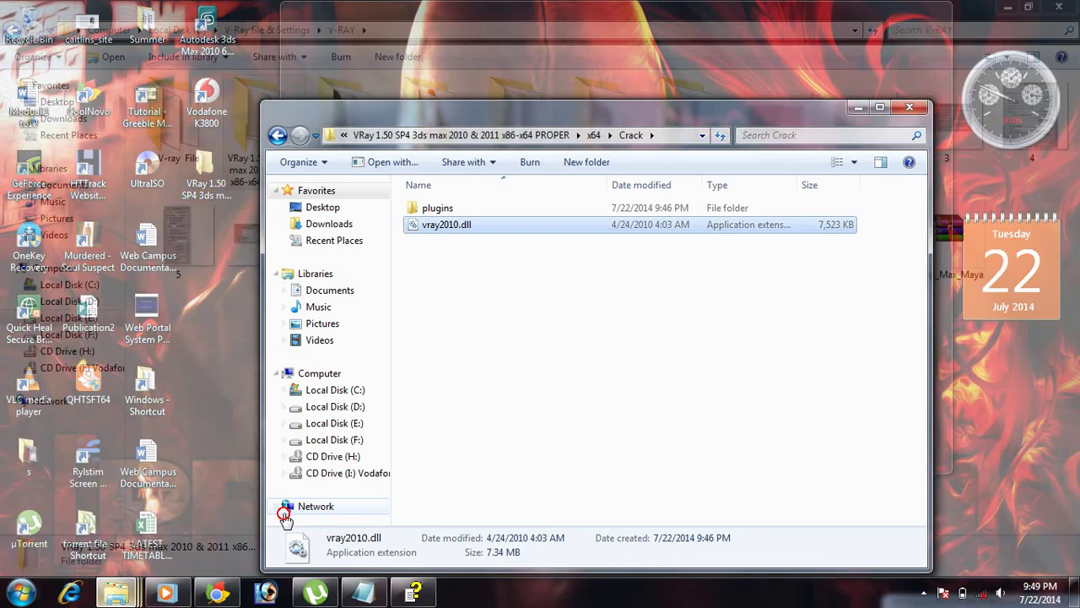
{"action": "left_click", "coordinate": [281, 527]}
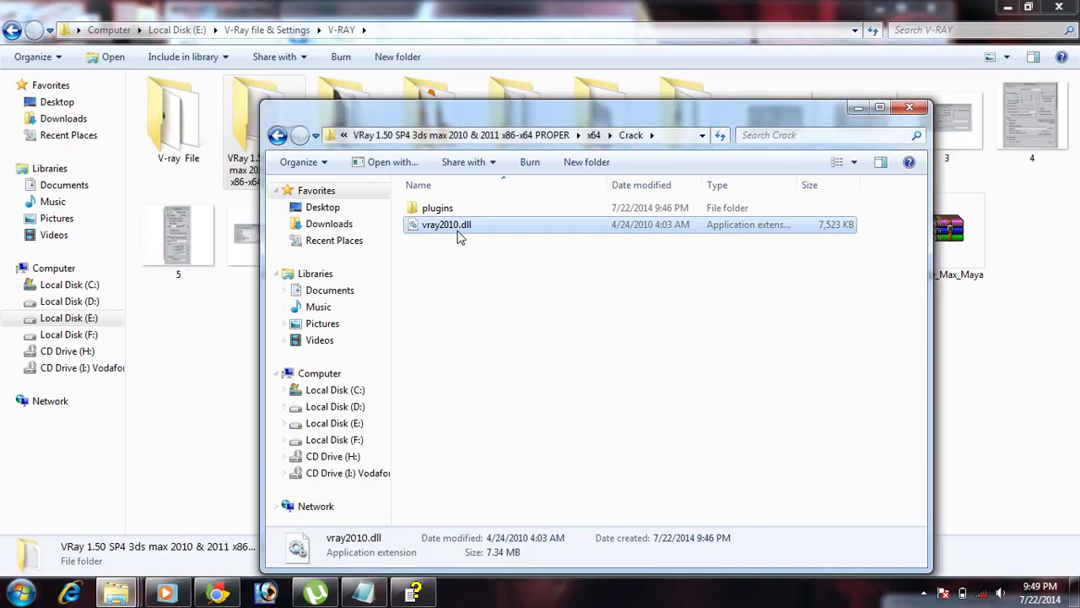
{"action": "double_click", "coordinate": [443, 210]}
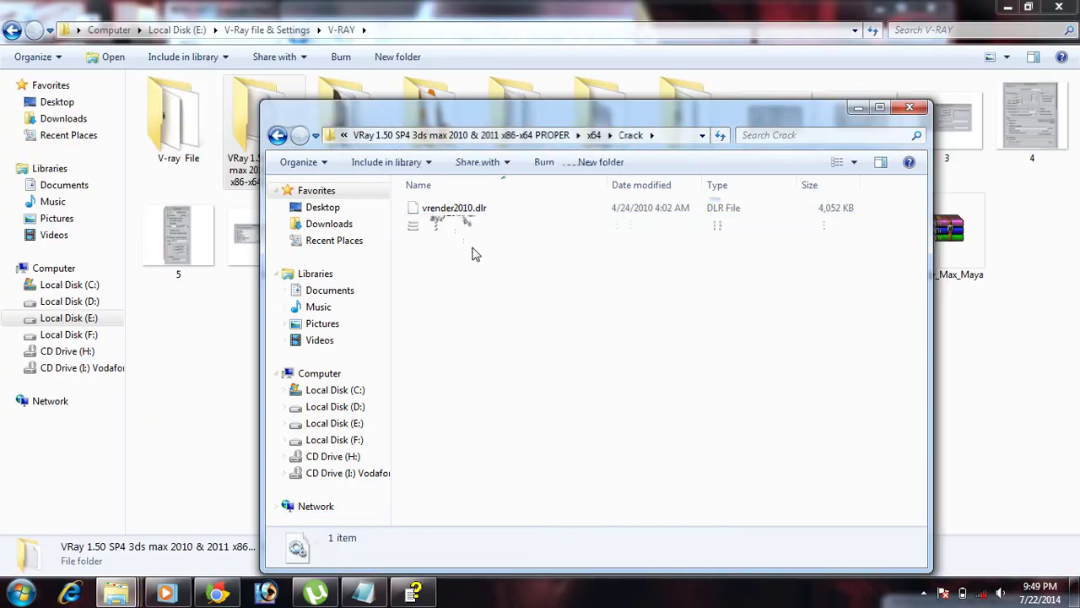
{"action": "left_click", "coordinate": [460, 212]}
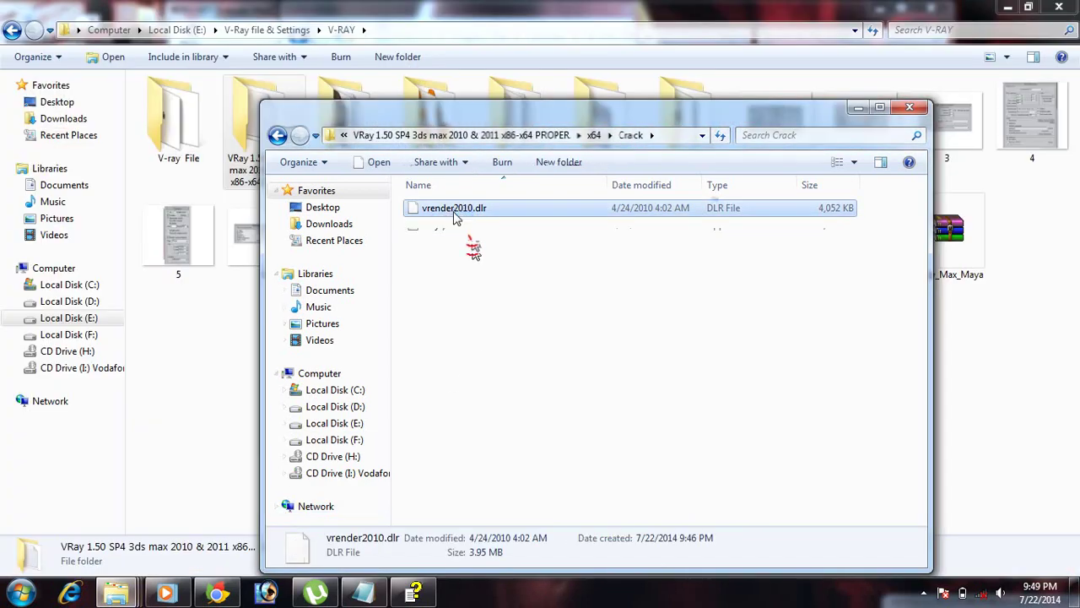
{"action": "right_click", "coordinate": [456, 217]}
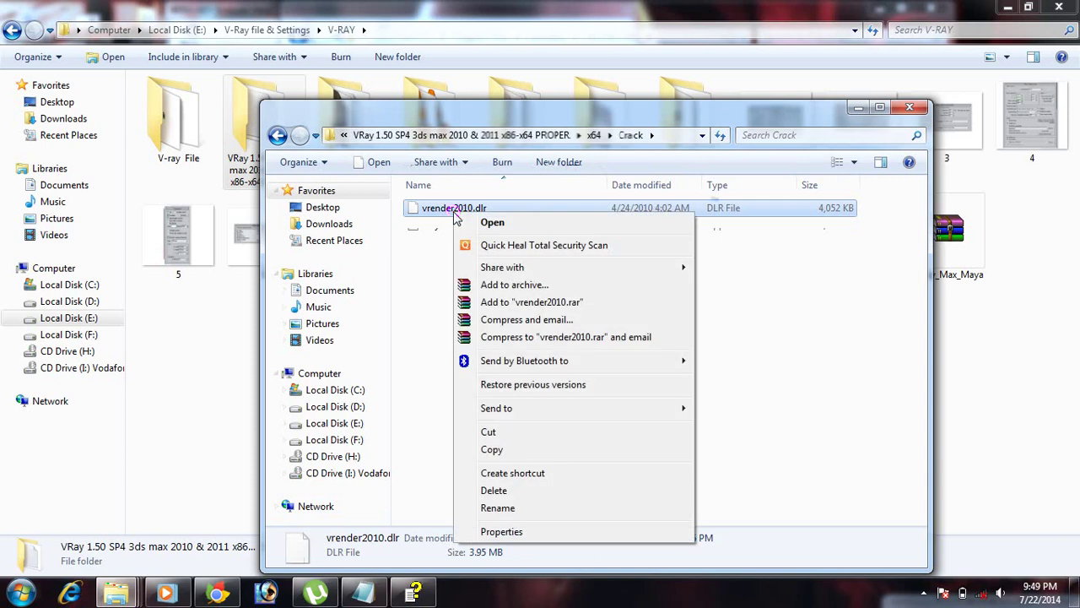
{"action": "left_click", "coordinate": [491, 452]}
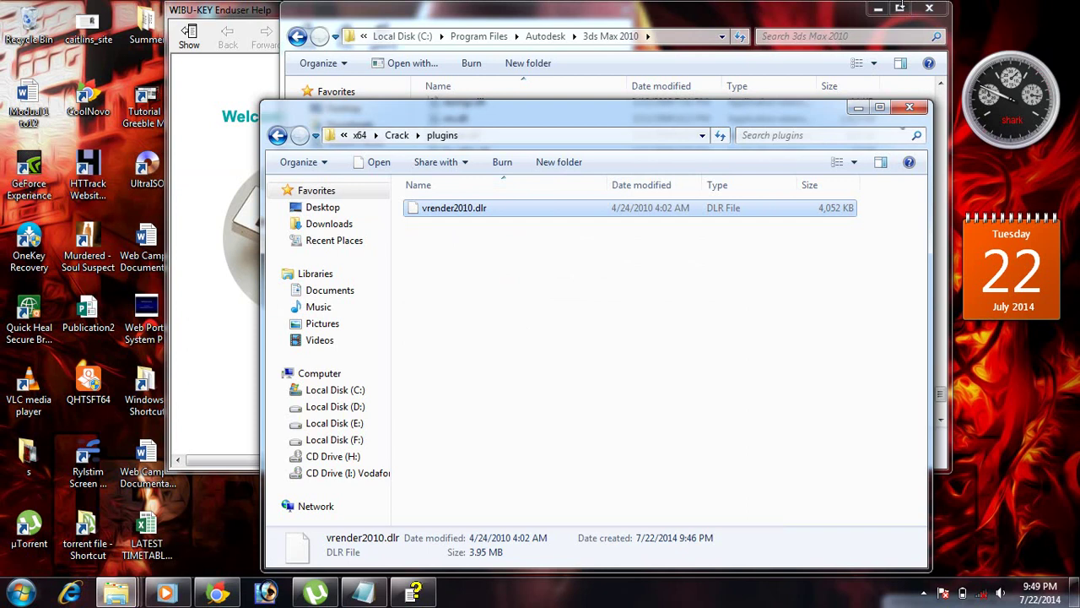
- Bring forward and maximize the 3ds Max 2010 window, then close the WIBU-KEY Enduser Help
{"action": "left_click", "coordinate": [900, 8]}
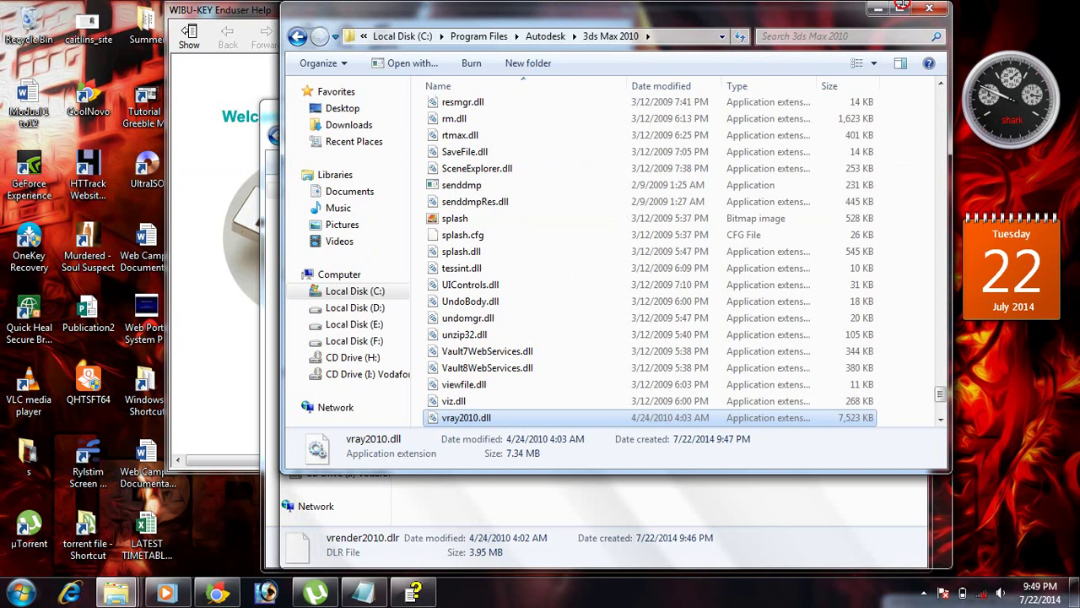
{"action": "double_click", "coordinate": [902, 7]}
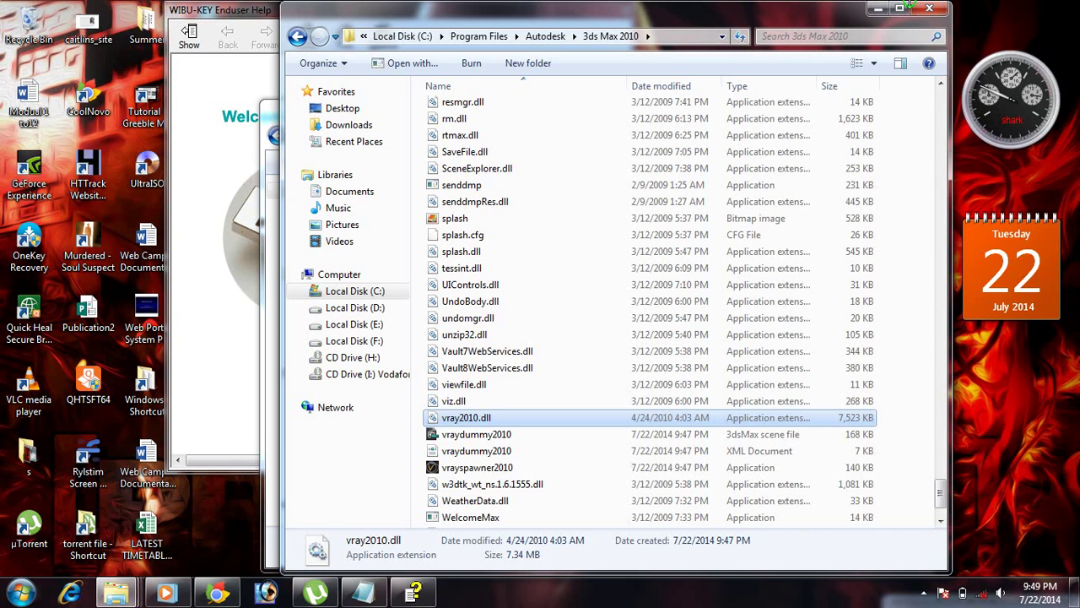
{"action": "left_click", "coordinate": [185, 171]}
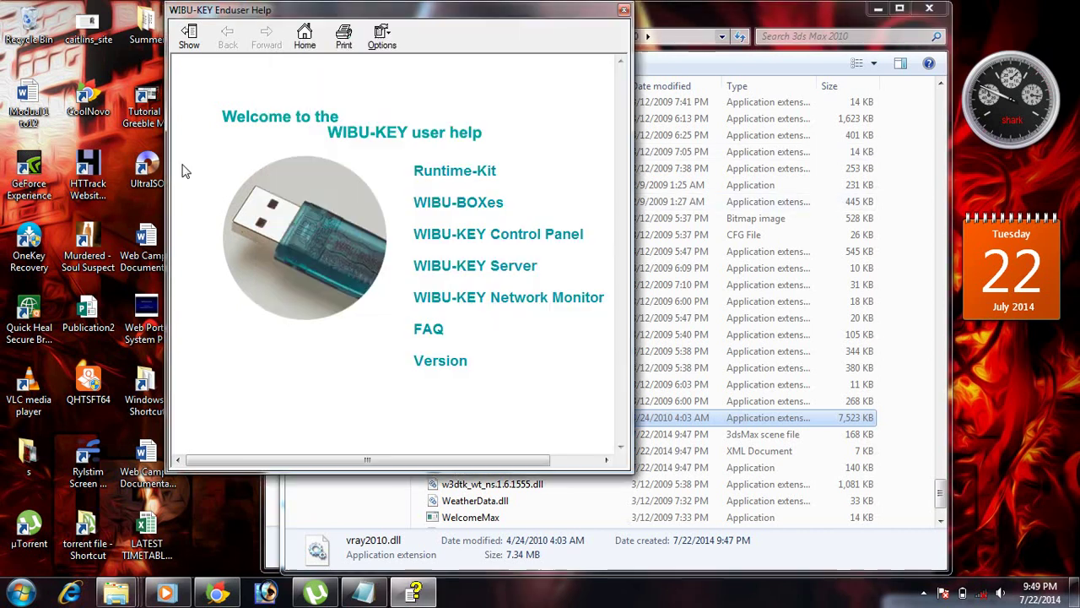
{"action": "left_click", "coordinate": [625, 12]}
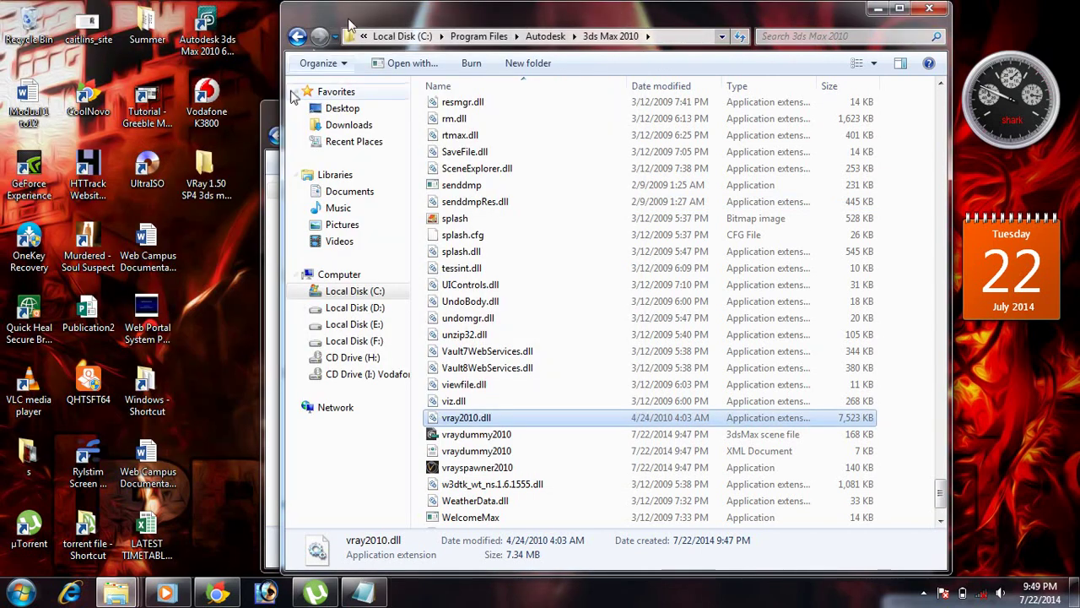
- Copy vrender2010.dlr from the Crack\plugins window
{"action": "left_click_drag", "start_coordinate": [350, 26], "coordinate": [437, 48]}
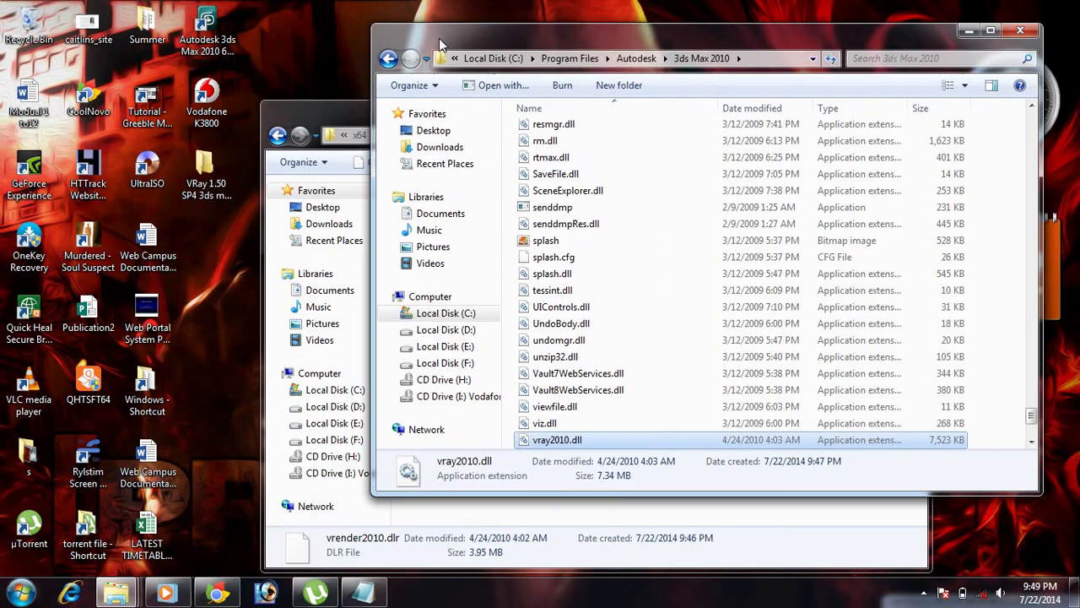
{"action": "left_click", "coordinate": [327, 112]}
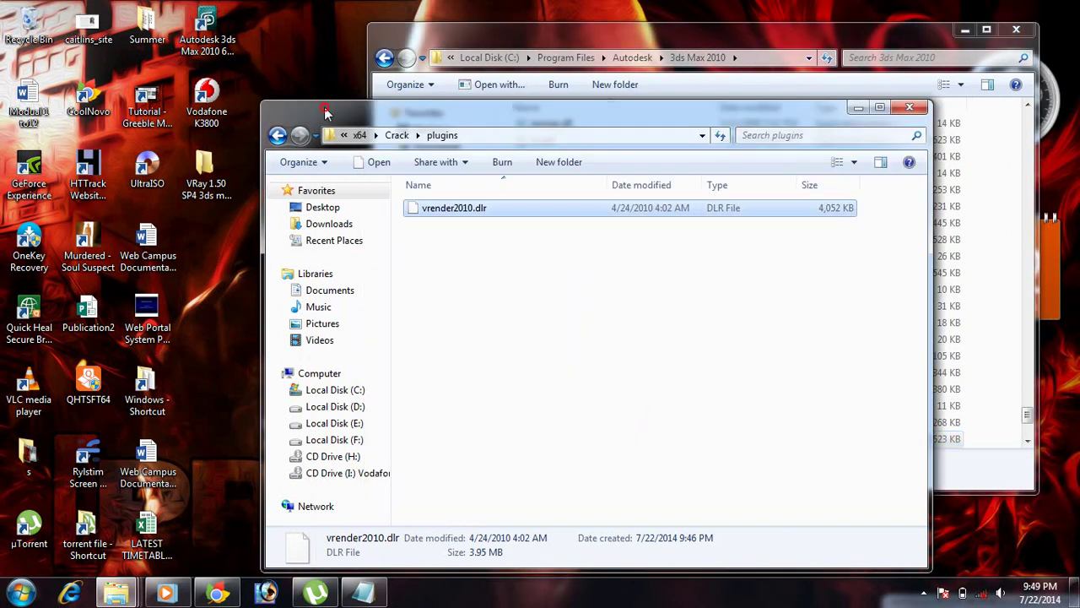
{"action": "right_click", "coordinate": [430, 215]}
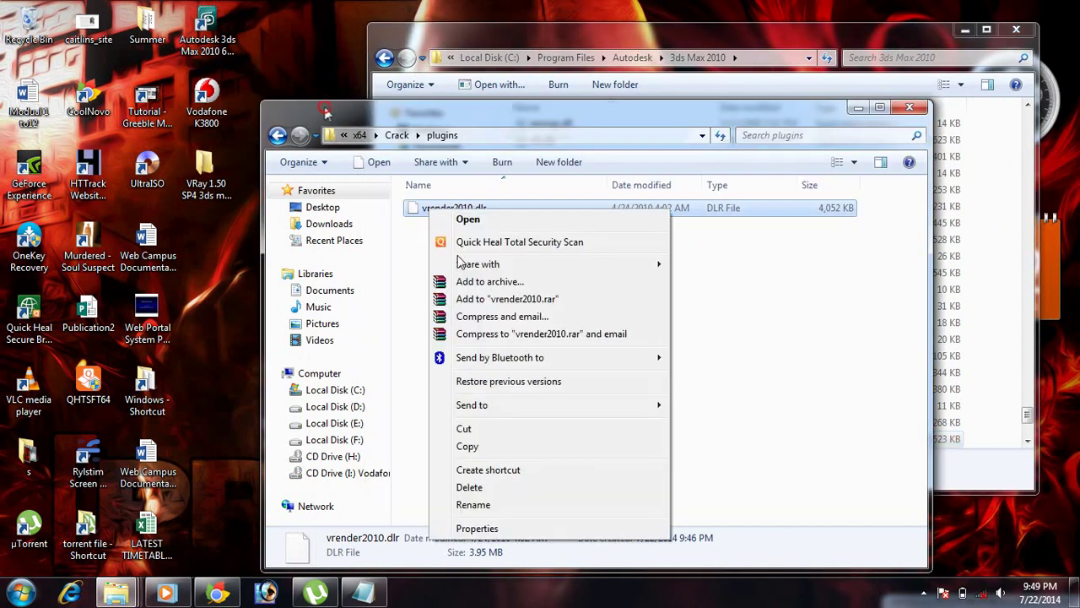
{"action": "left_click", "coordinate": [465, 448]}
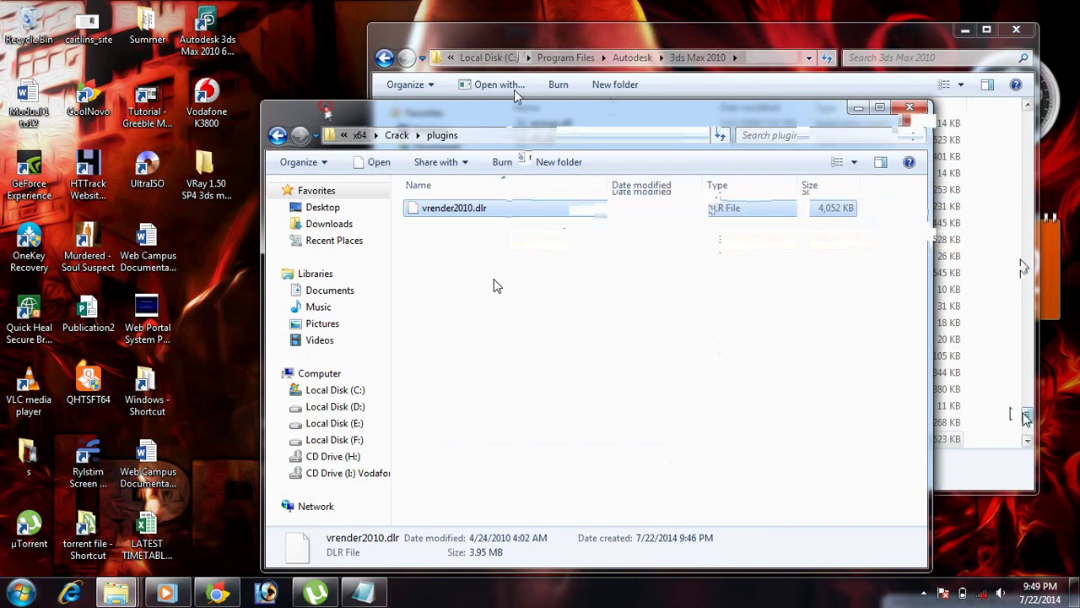
- Paste vrender2010.dlr into 3ds Max 2010\plugins, replacing the existing file, and close the window
{"action": "left_click_drag", "start_coordinate": [1026, 417], "coordinate": [981, 128]}
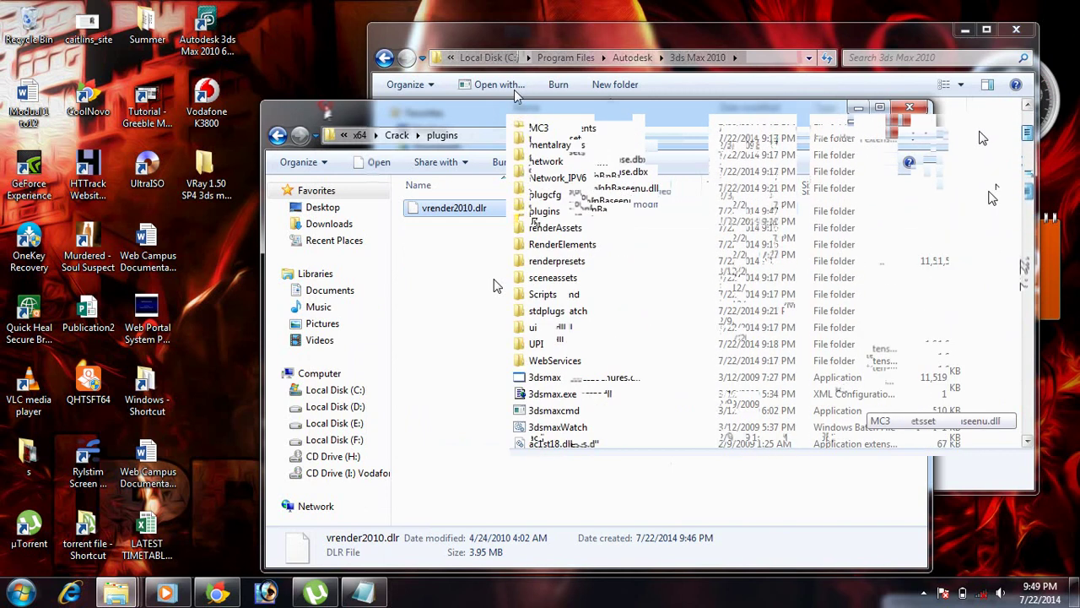
{"action": "right_click", "coordinate": [570, 215]}
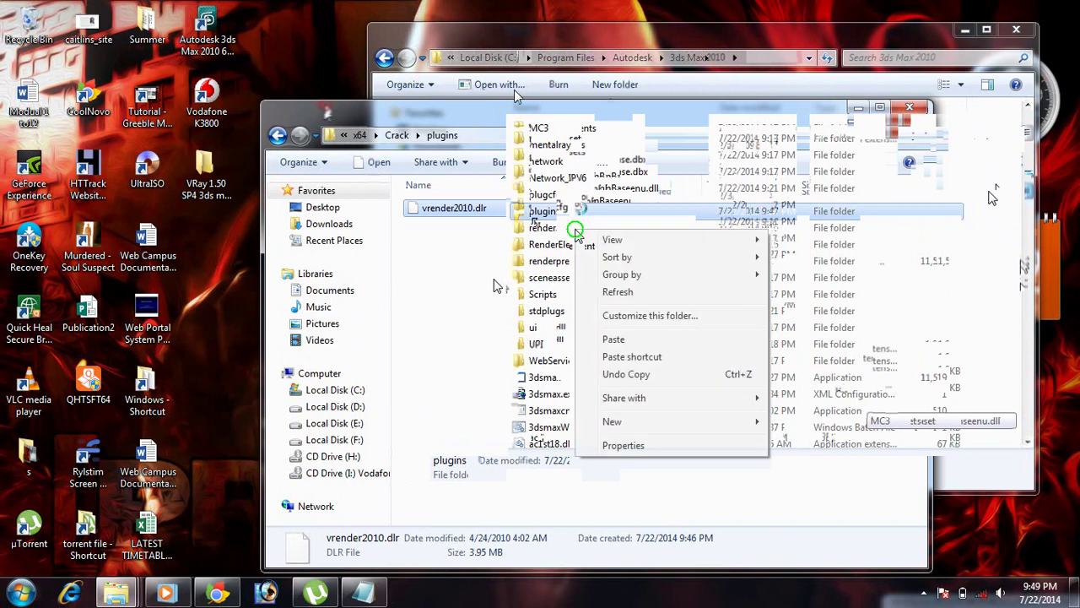
{"action": "left_click", "coordinate": [633, 338]}
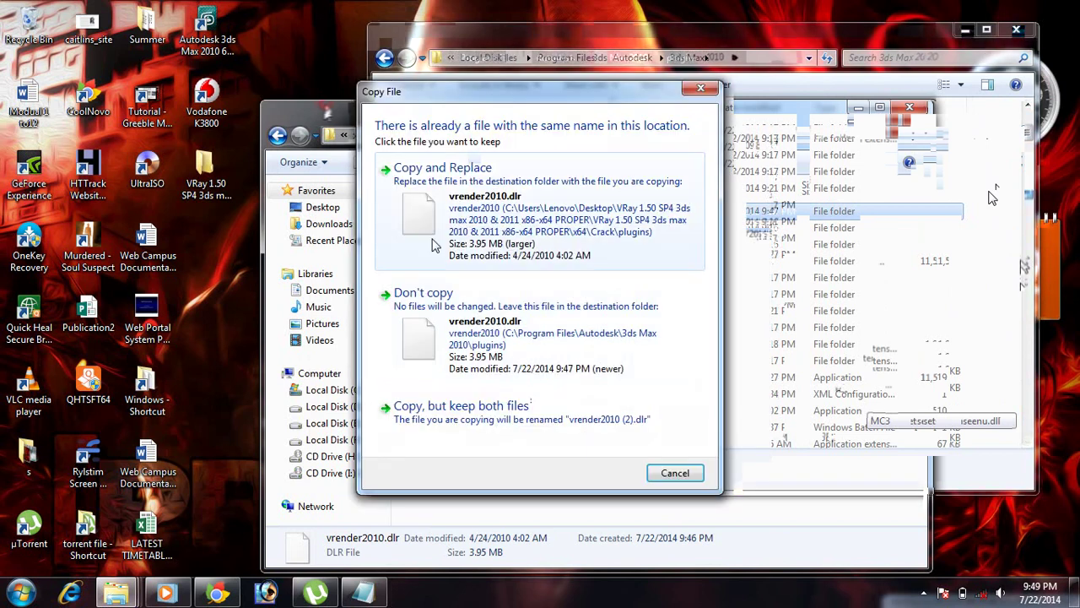
{"action": "left_click", "coordinate": [460, 211]}
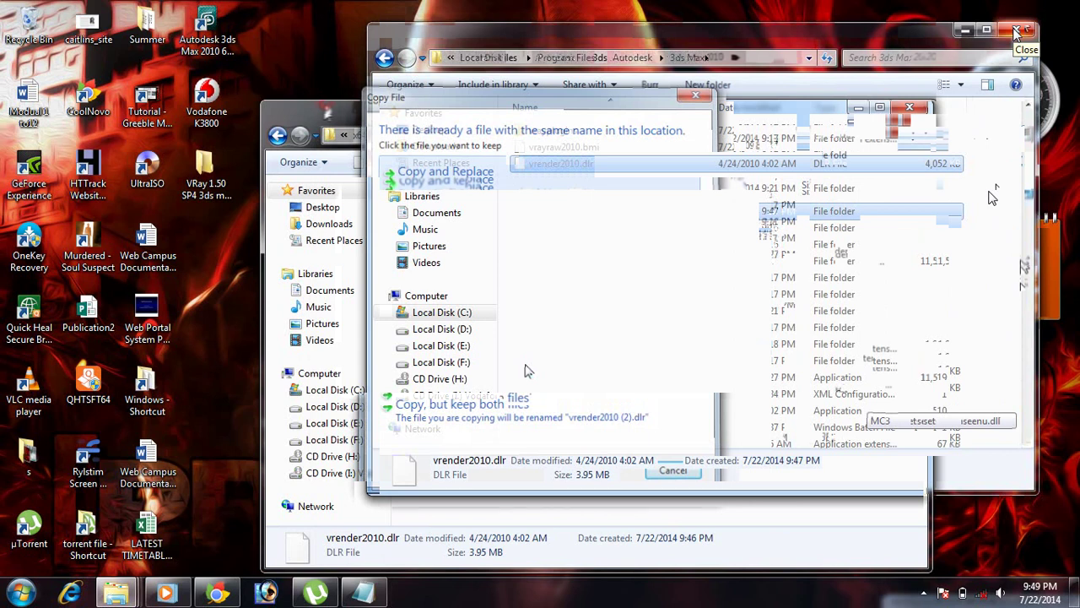
{"action": "left_click", "coordinate": [1017, 32]}
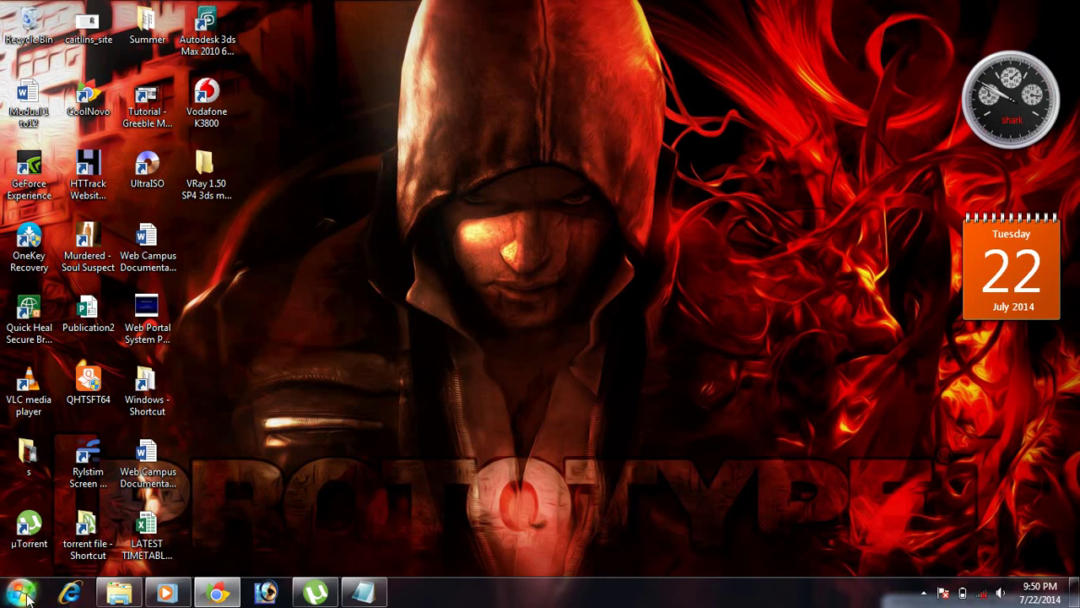
- Launch Autodesk 3ds Max 2010 64-bit from its desktop shortcut
{"action": "left_click", "coordinate": [21, 593]}
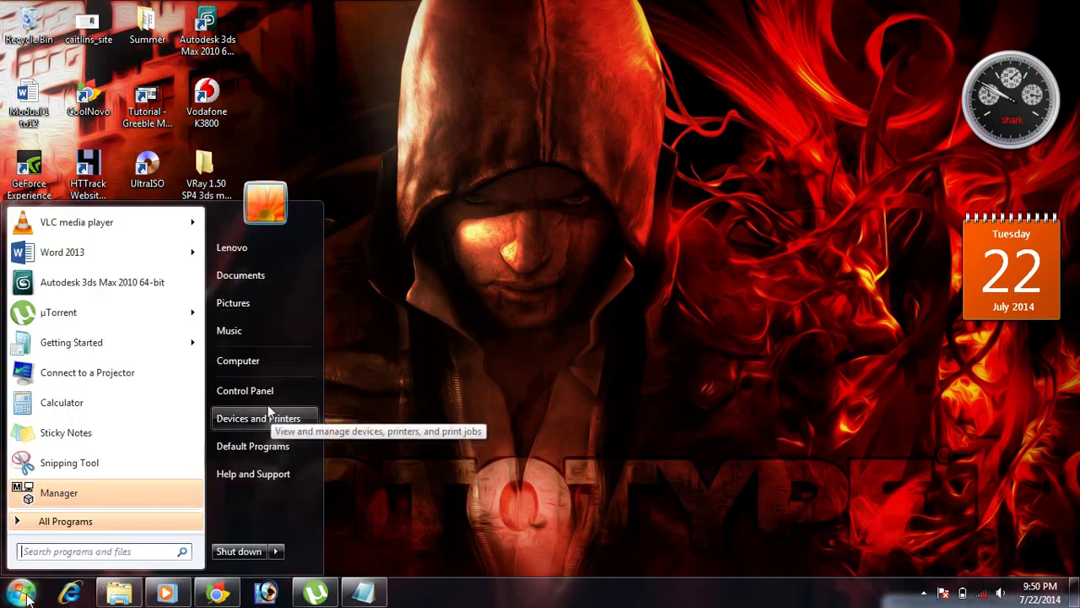
{"action": "left_click", "coordinate": [401, 359]}
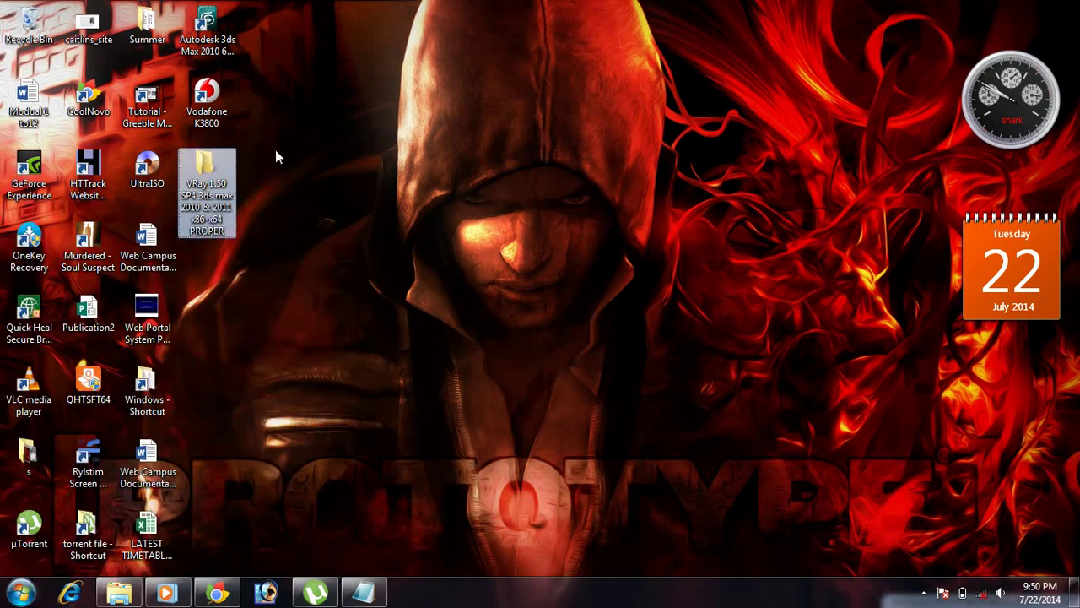
{"action": "left_click", "coordinate": [211, 46]}
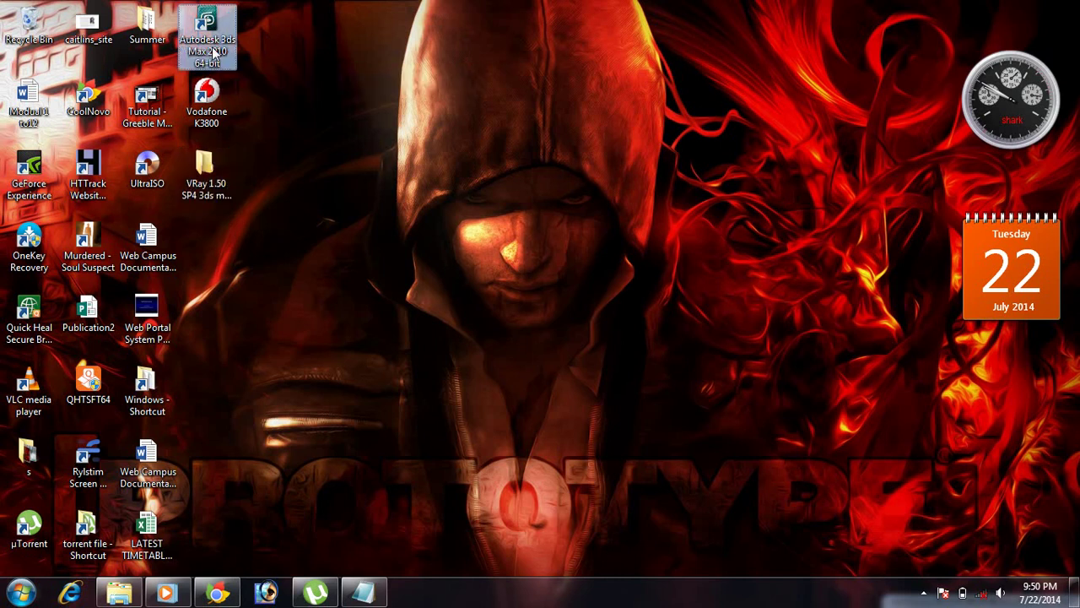
{"action": "double_click", "coordinate": [213, 51]}
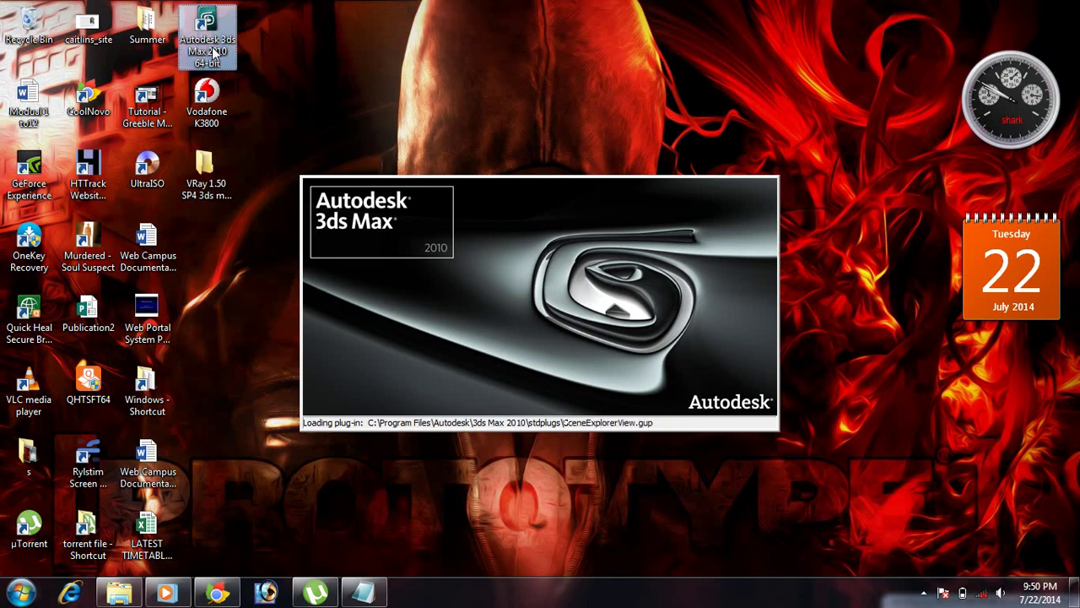
- Close the Essential Skills Movies welcome to reveal the empty Untitled four-viewport scene
{"action": "left_click", "coordinate": [462, 112]}
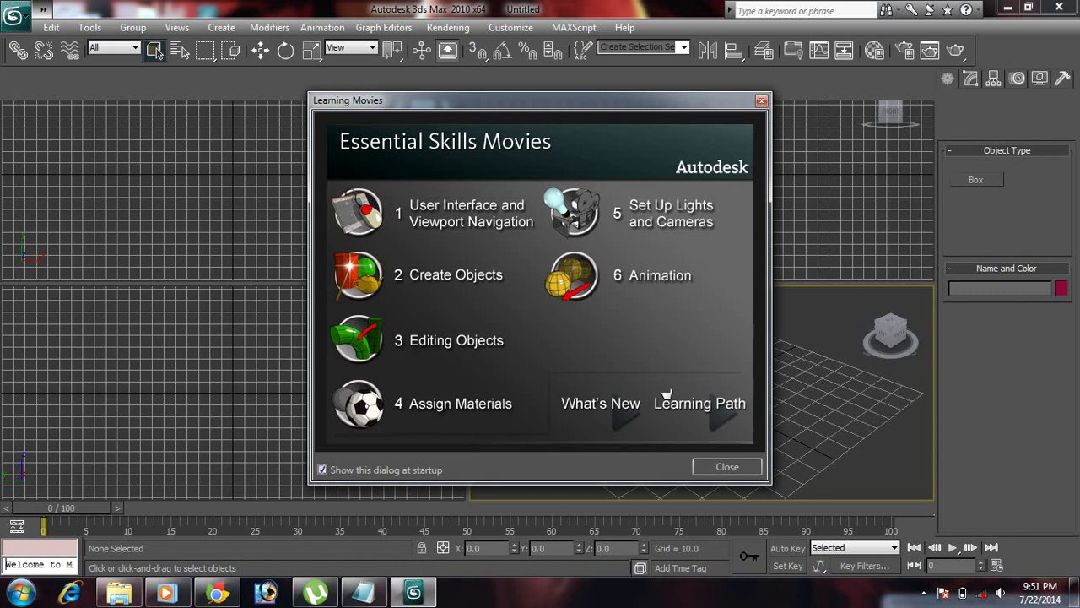
{"action": "left_click", "coordinate": [717, 469]}
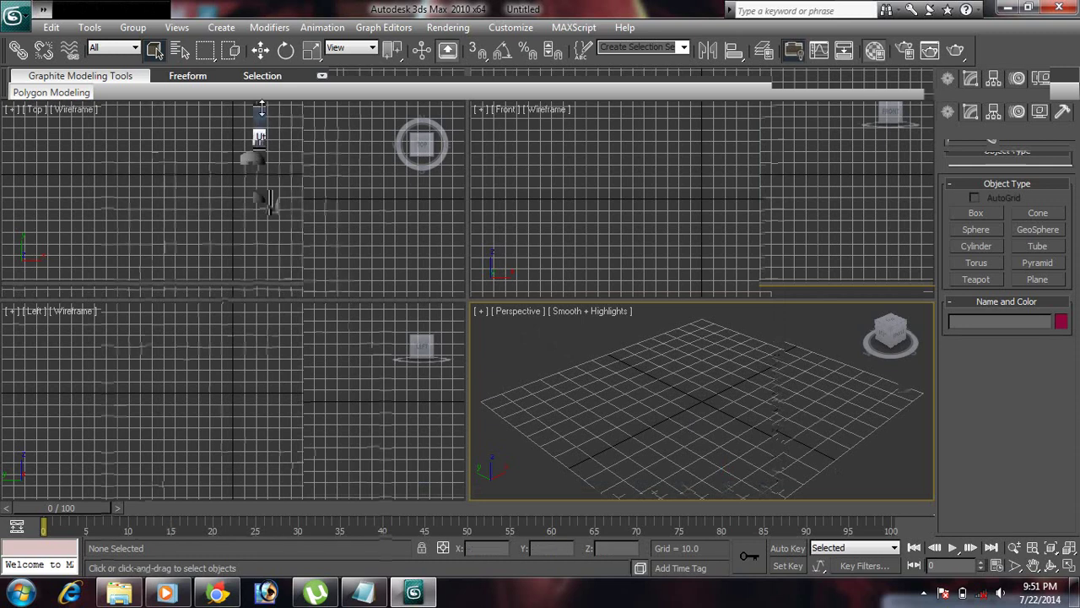
- Open the Material Editor with M, reposition it, then close it again
{"action": "key", "text": "m"}
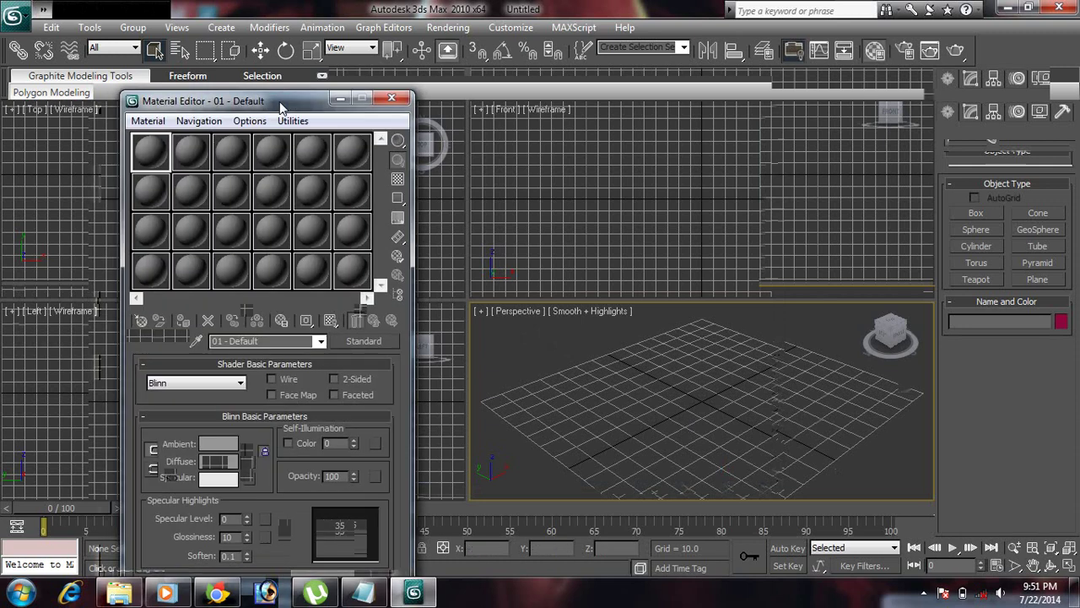
{"action": "left_click_drag", "start_coordinate": [278, 103], "coordinate": [348, 64]}
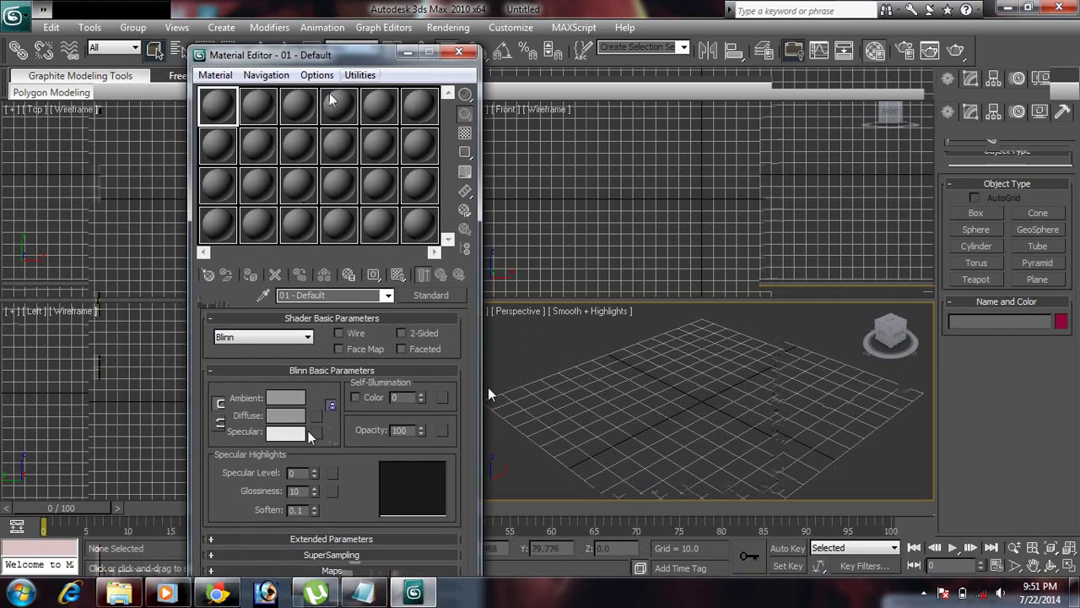
{"action": "left_click", "coordinate": [458, 52]}
- Open Rendering > Render Setup for the Default Scanline Renderer and list its rollout panels
{"action": "left_click", "coordinate": [450, 28]}
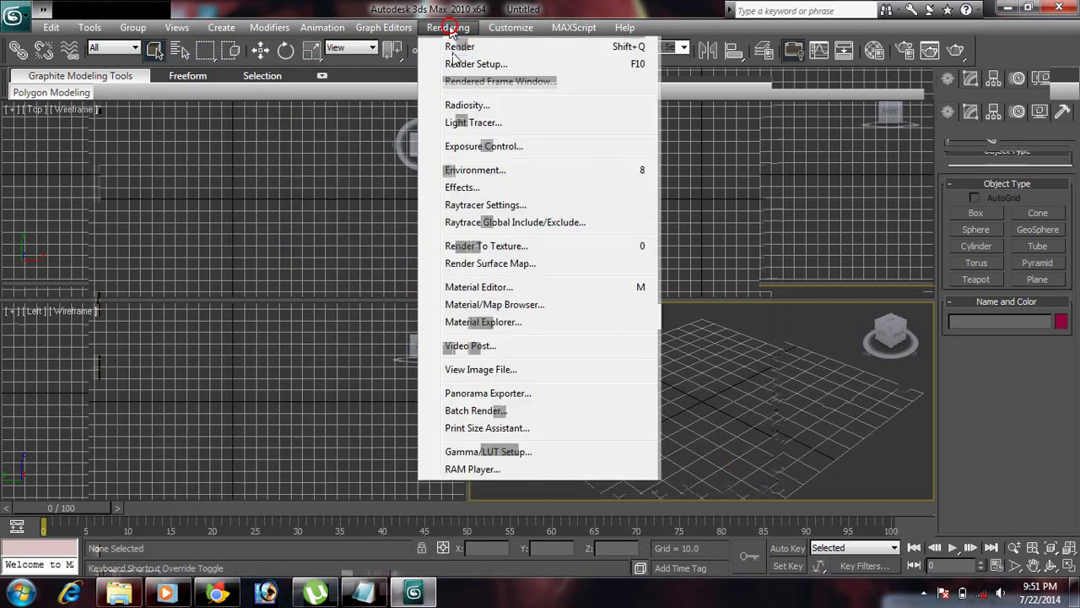
{"action": "left_click", "coordinate": [454, 65]}
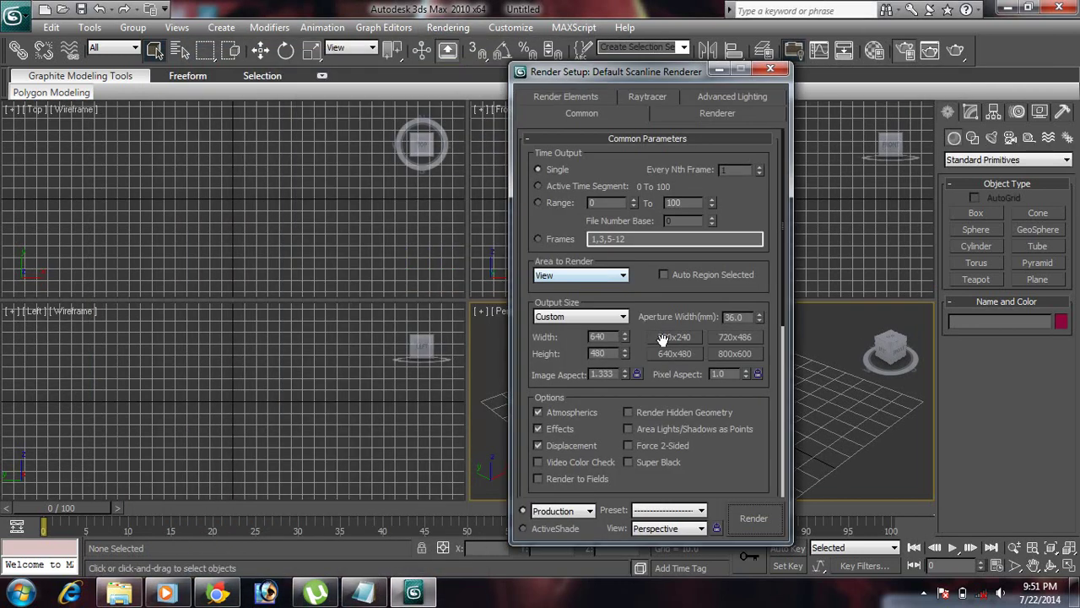
{"action": "right_click", "coordinate": [751, 434]}
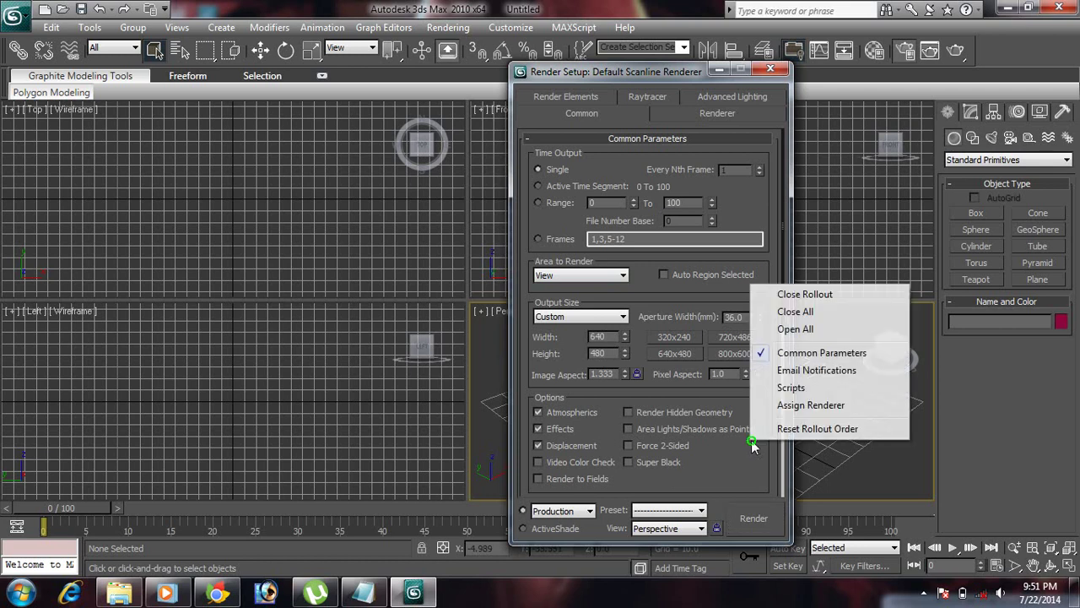
- Assign V-Ray Adv 1.50.SP4 as production renderer and test-render the empty Perspective view
{"action": "left_click", "coordinate": [798, 407]}
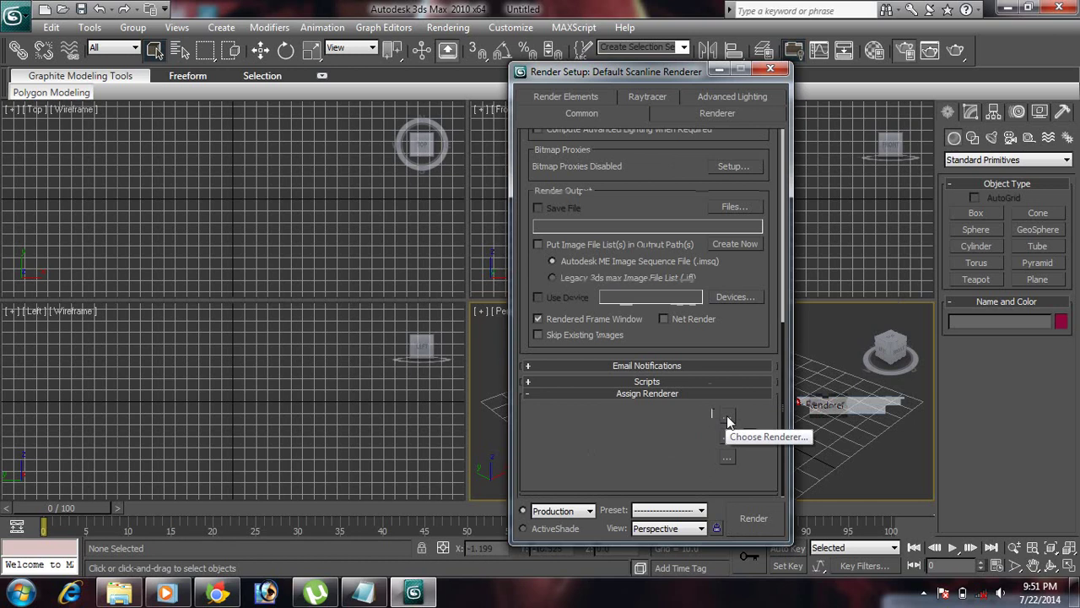
{"action": "left_click", "coordinate": [727, 418]}
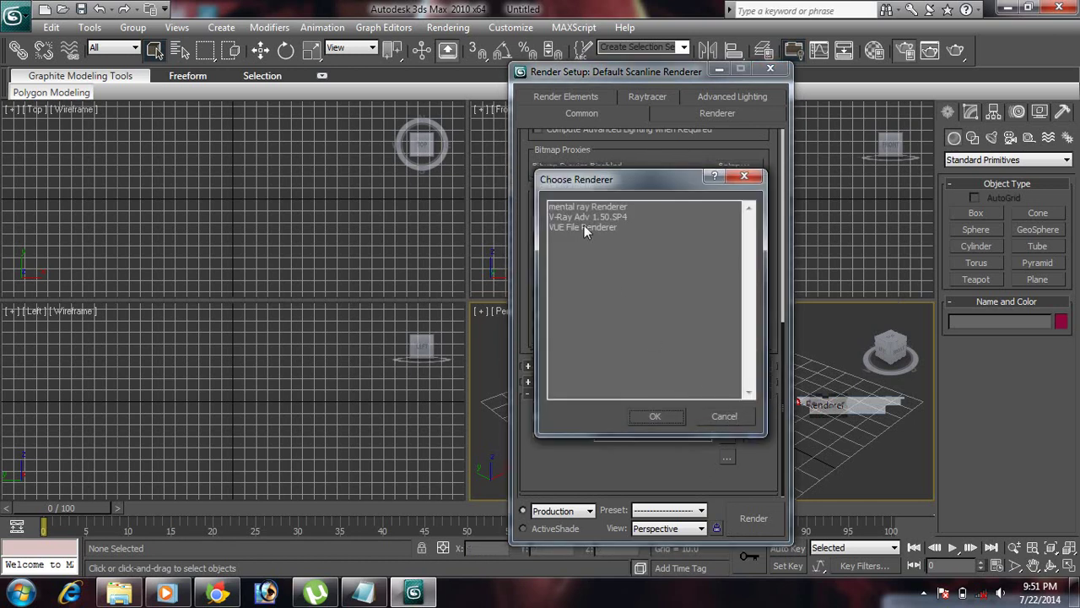
{"action": "double_click", "coordinate": [590, 216]}
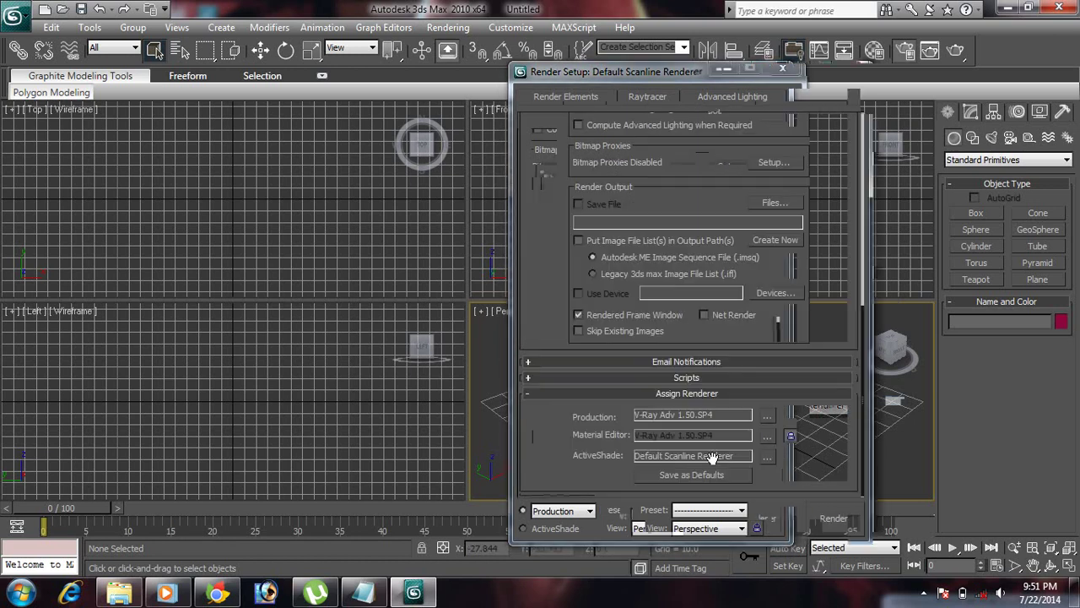
{"action": "left_click", "coordinate": [831, 518]}
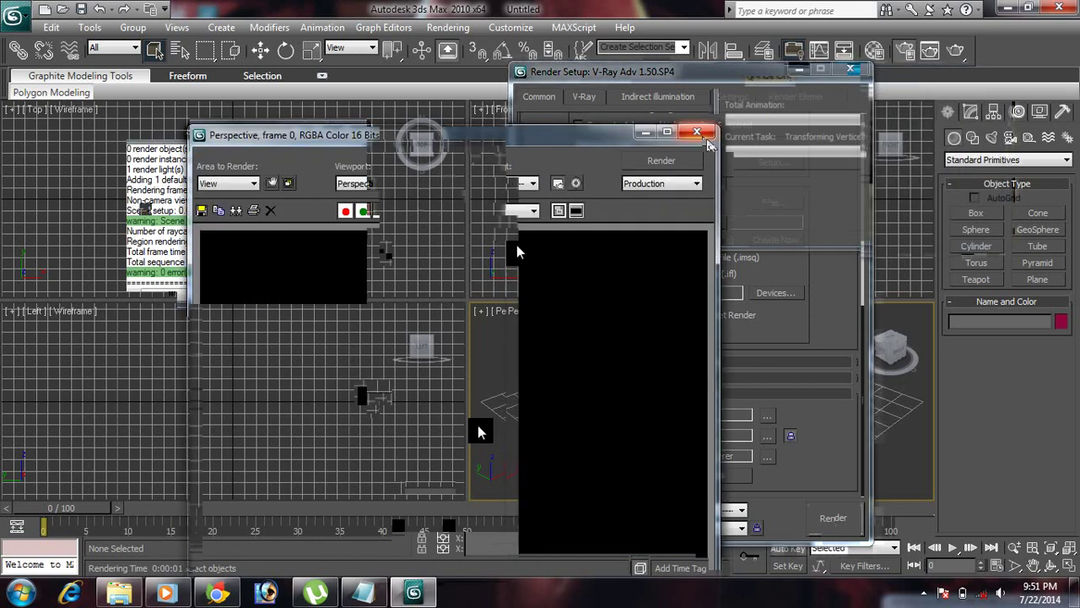
- Close the black V-Ray render frame and the Render Setup dialog
{"action": "left_click", "coordinate": [698, 132]}
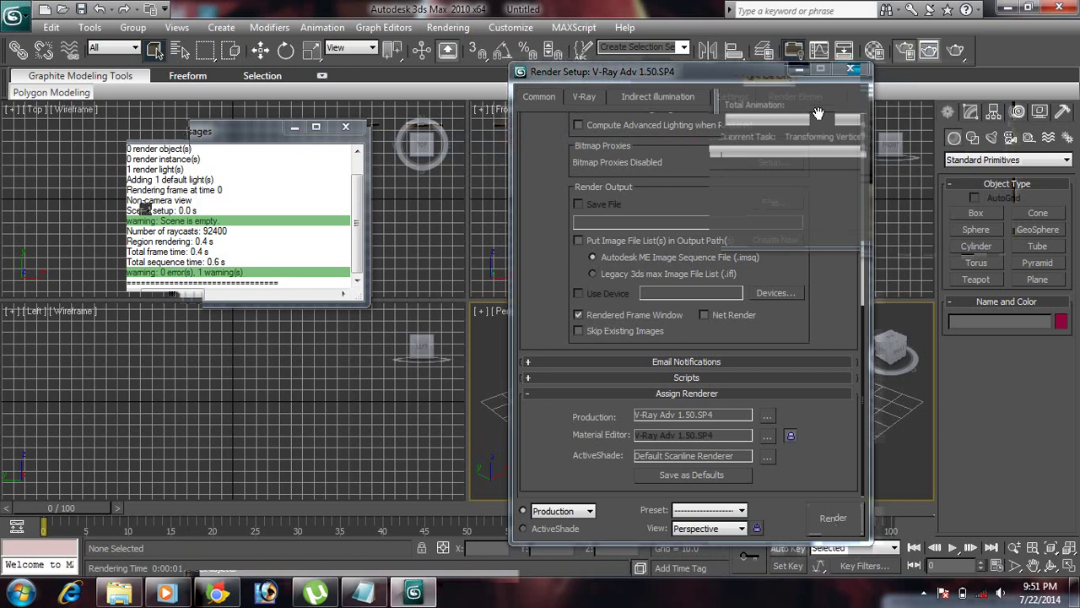
{"action": "left_click", "coordinate": [850, 72]}
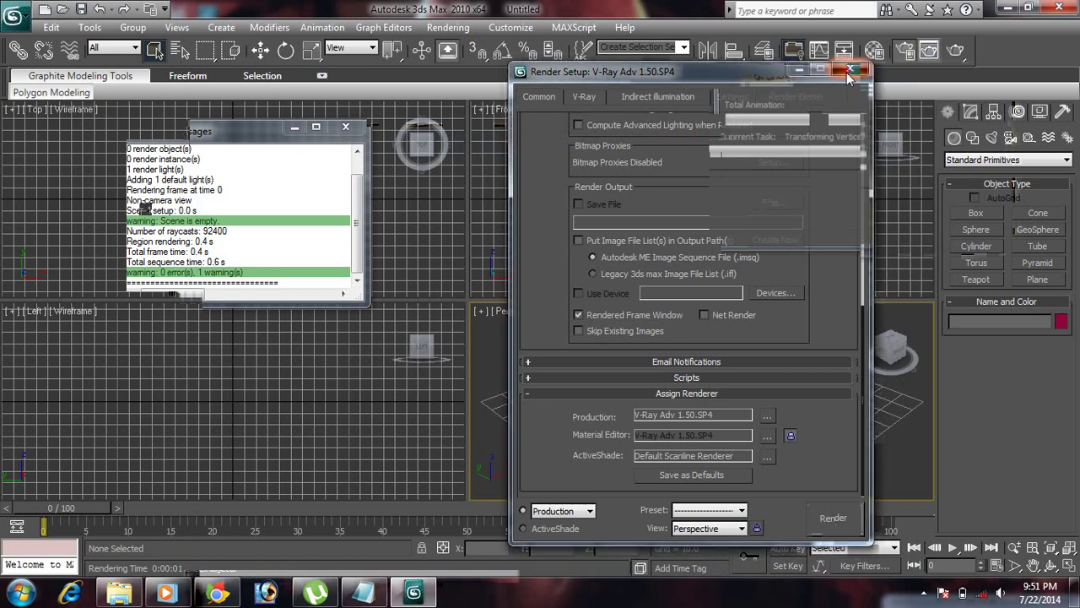